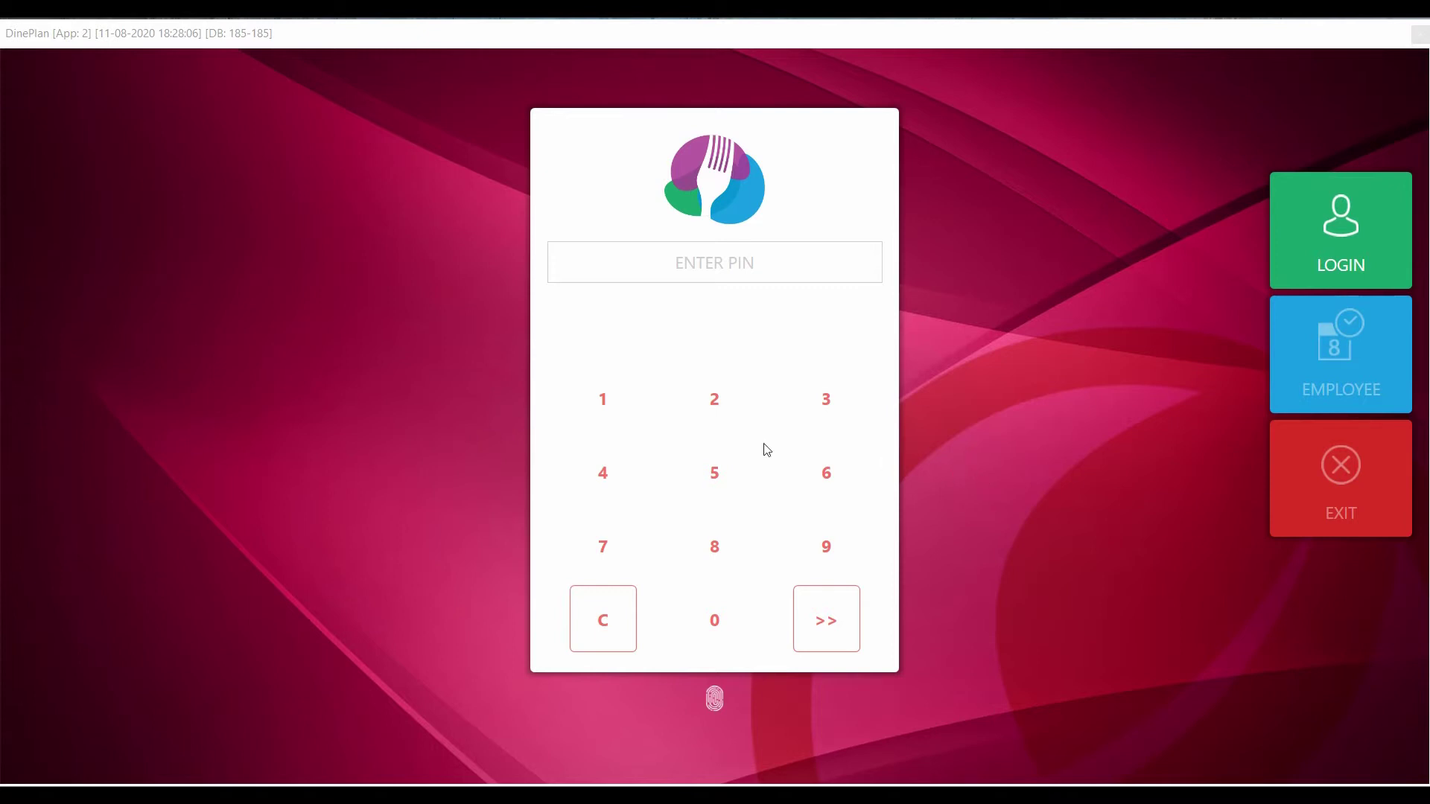
# Step: Enter the four-digit admin PIN on the login keypad
pyautogui.click(602, 404)
pyautogui.click(602, 398)
pyautogui.click(602, 394)
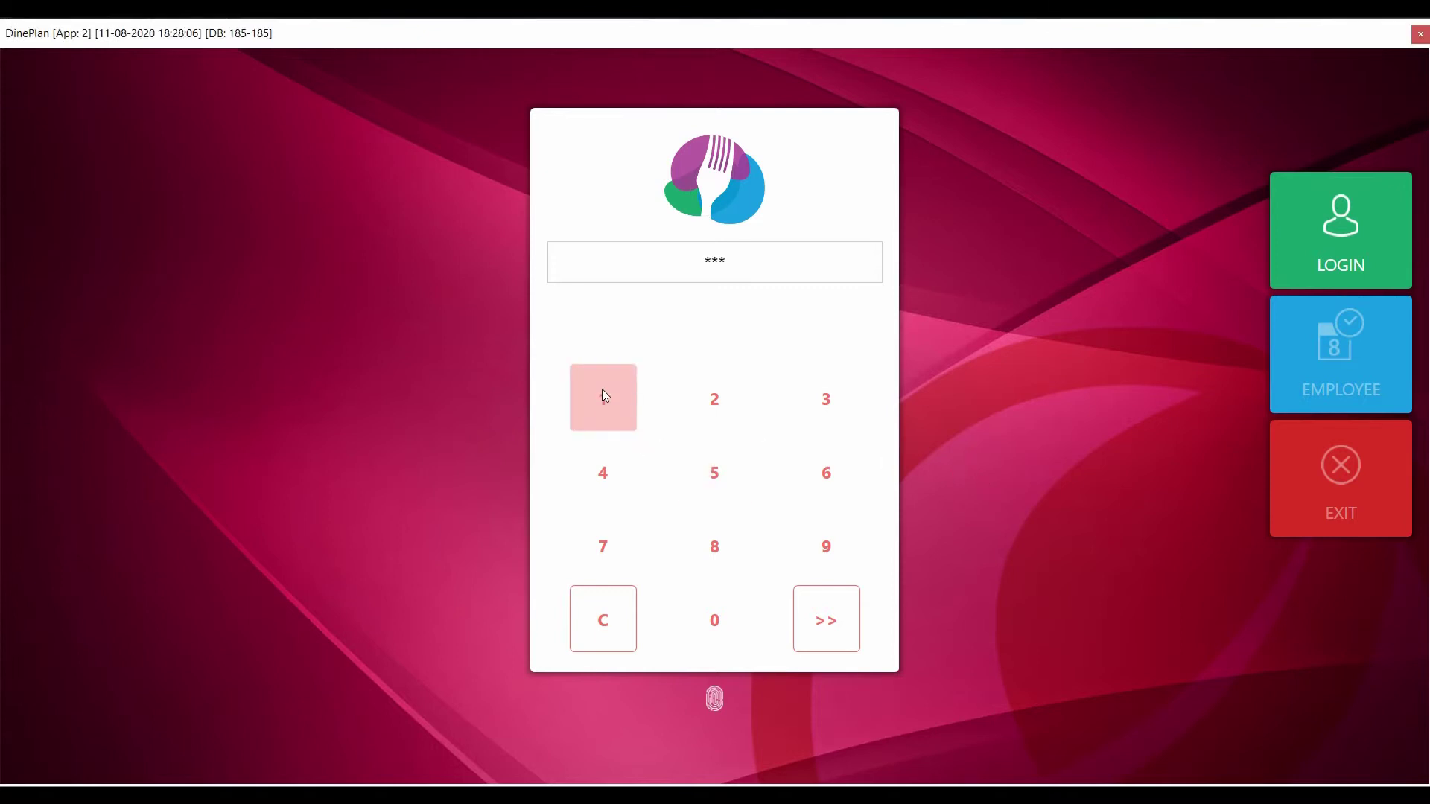
pyautogui.click(601, 388)
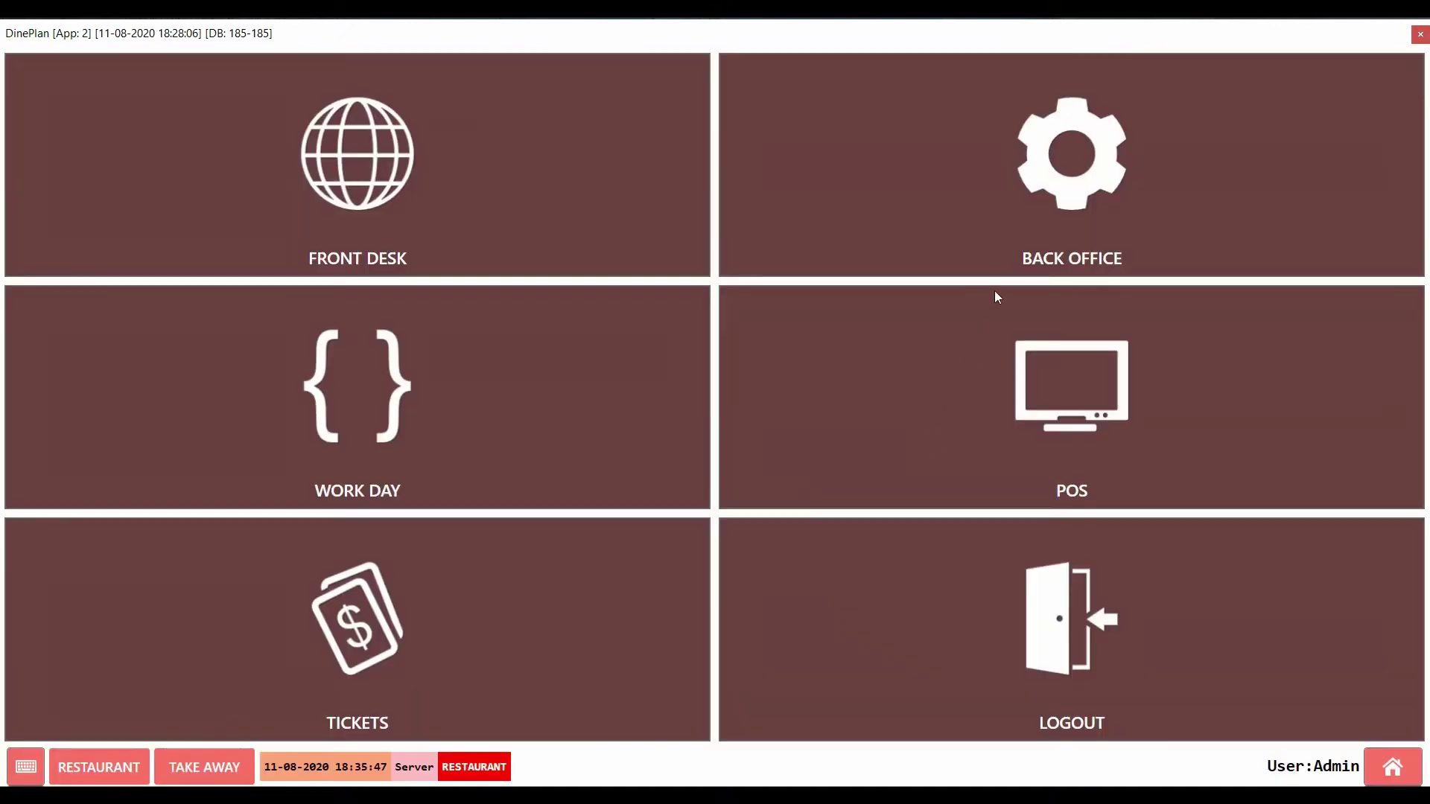
# Step: Switch to the back office and open the Product List from the PRODUCTS menu
pyautogui.click(1019, 228)
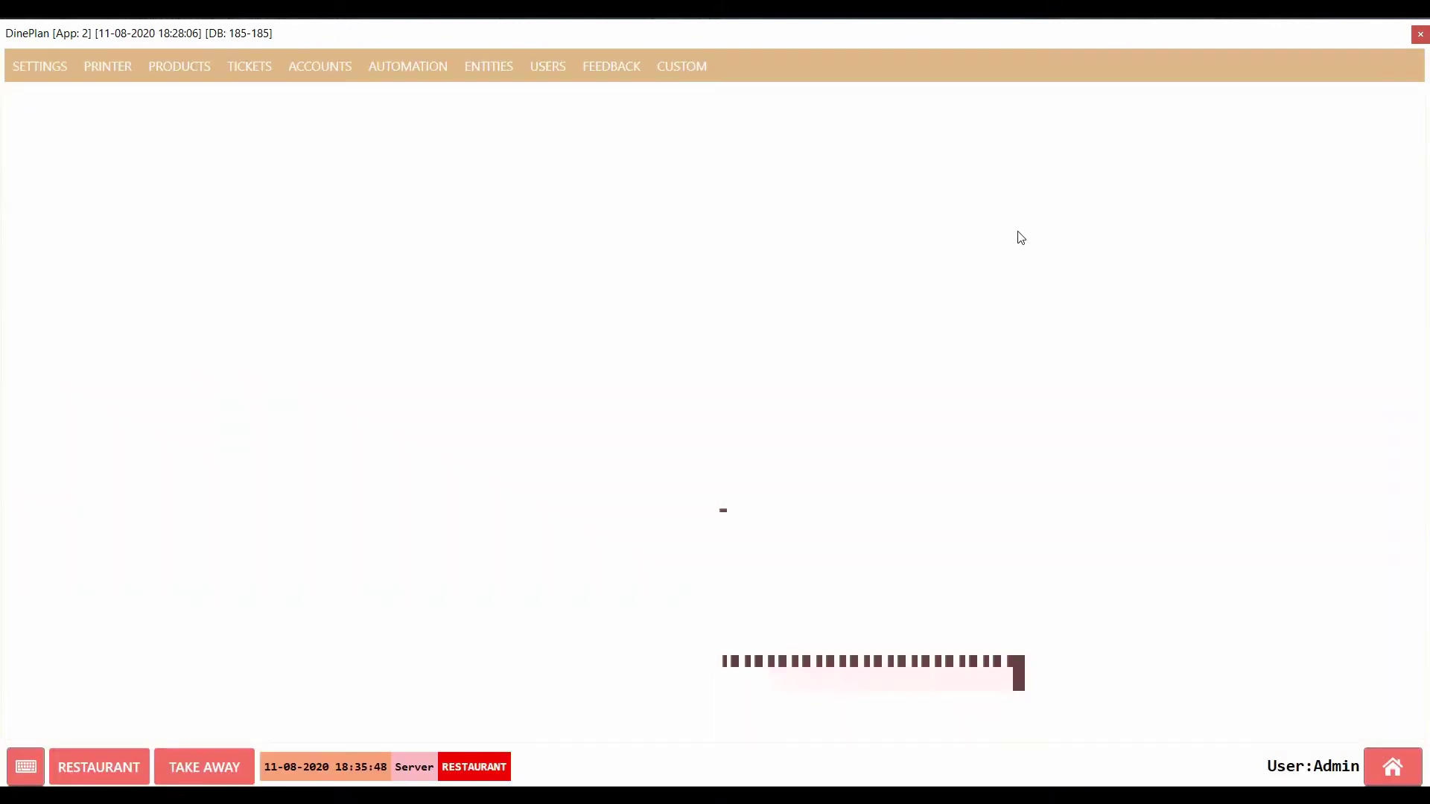
pyautogui.click(159, 65)
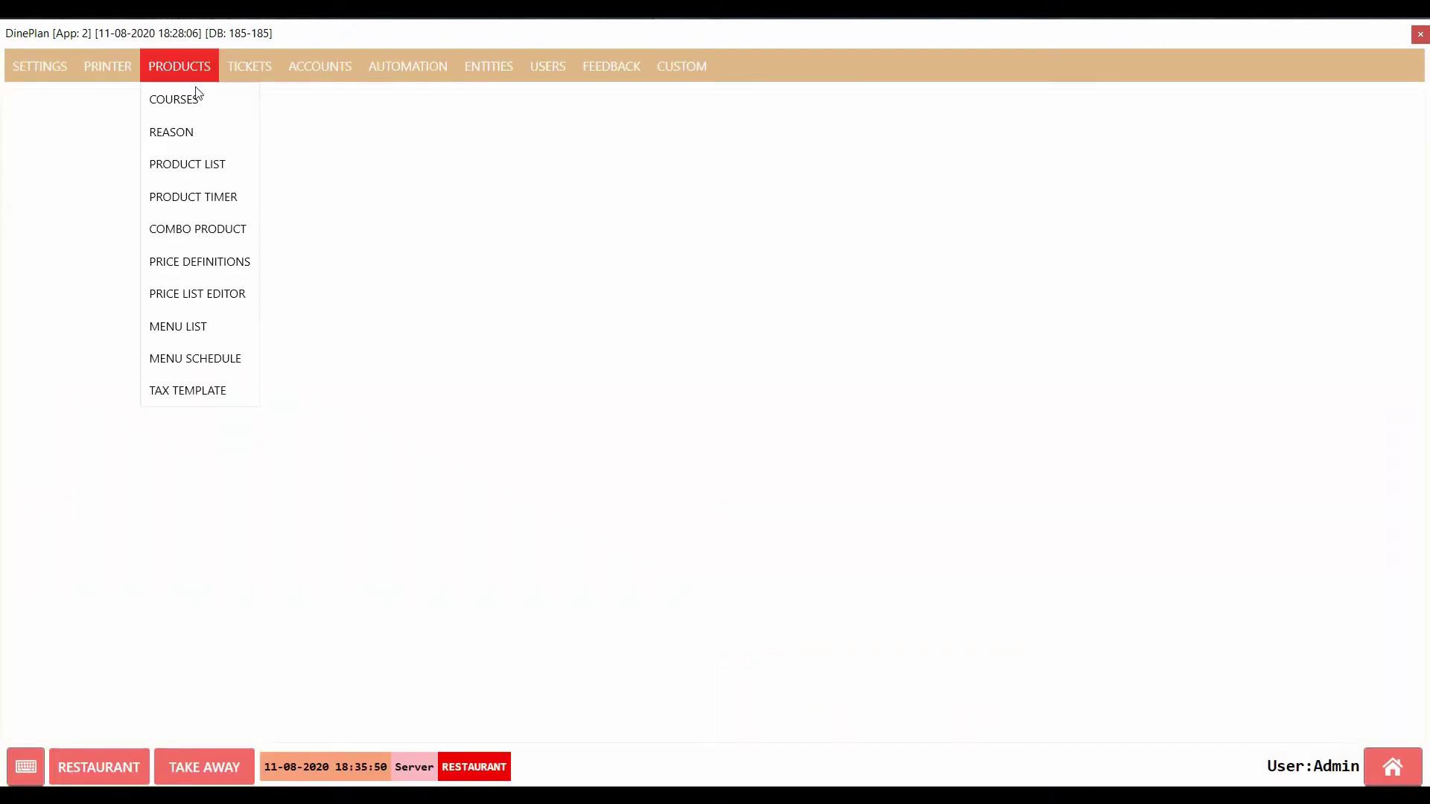
pyautogui.click(210, 162)
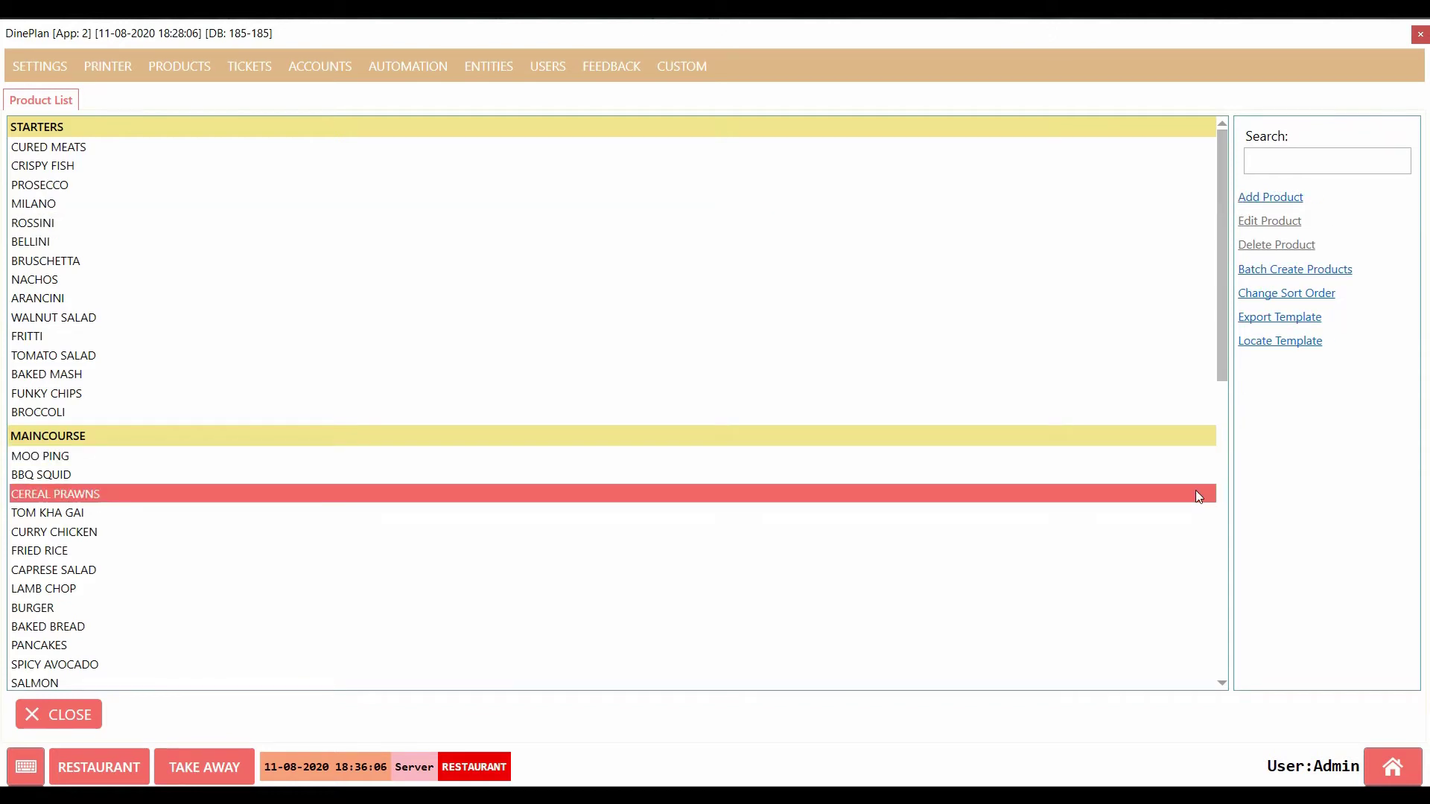
# Step: Start a new product named 'Corn Pizza'
pyautogui.click(1270, 197)
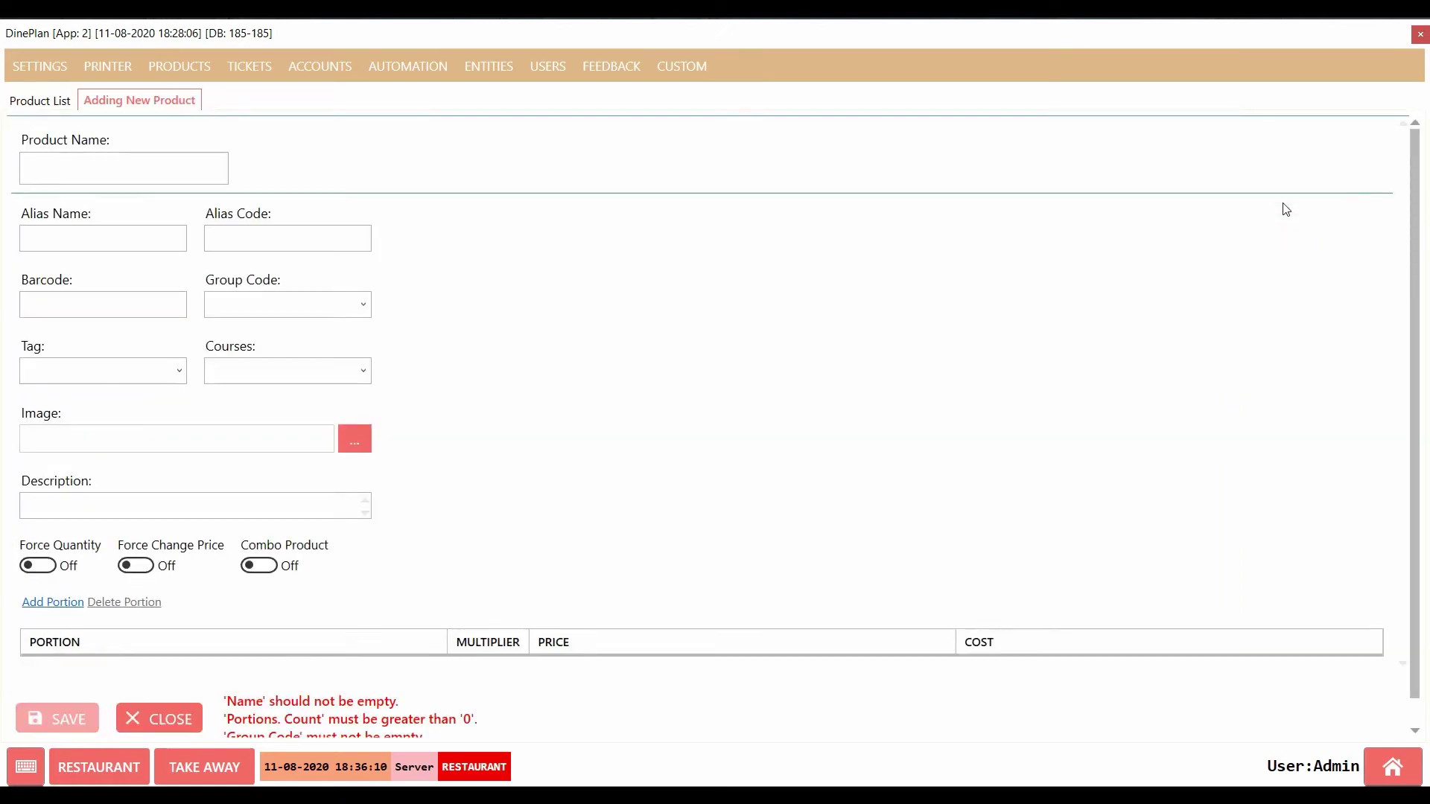
pyautogui.moveTo(1414, 195)
pyautogui.mouseDown()
pyautogui.moveTo(1425, 258)
pyautogui.moveTo(1426, 201)
pyautogui.mouseUp()
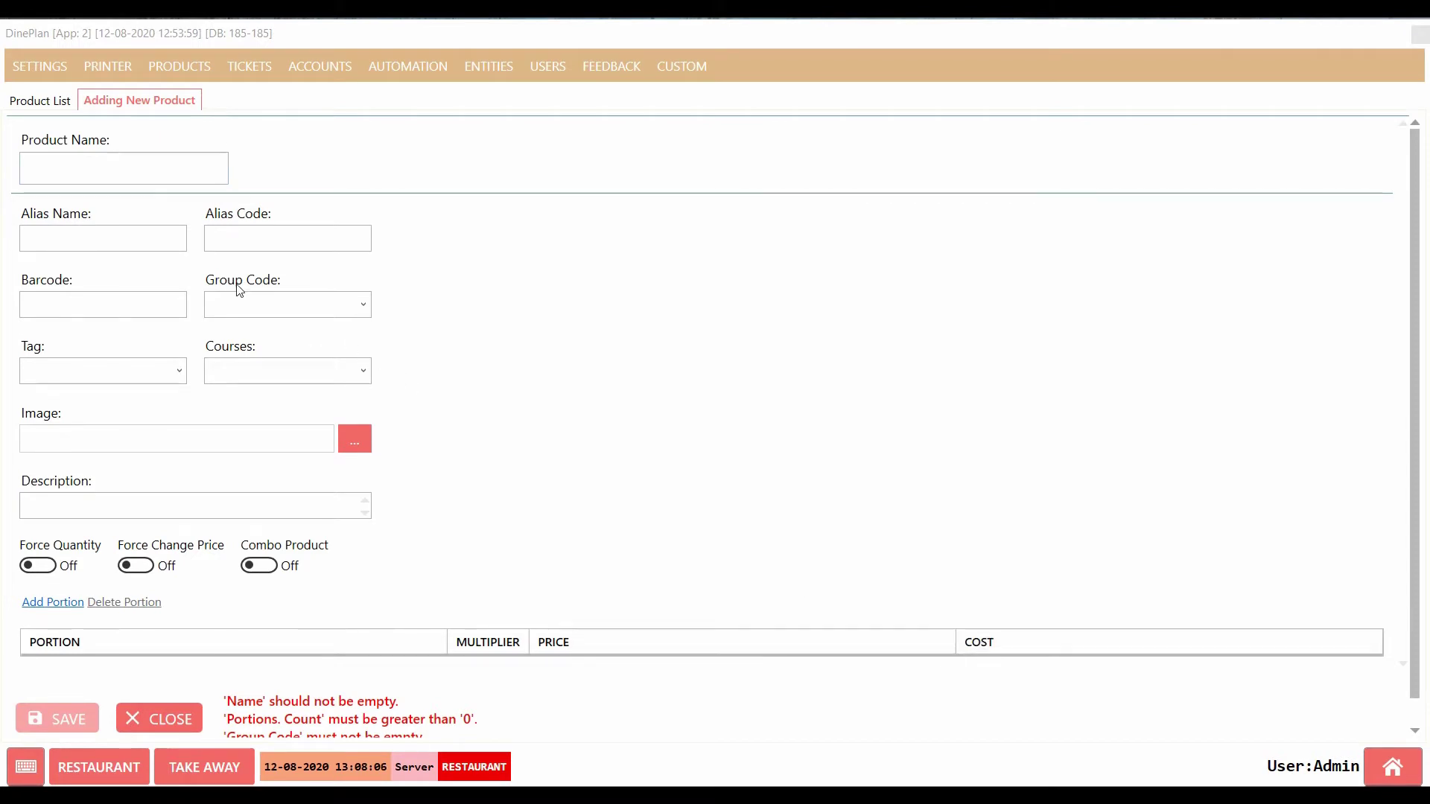
pyautogui.click(171, 176)
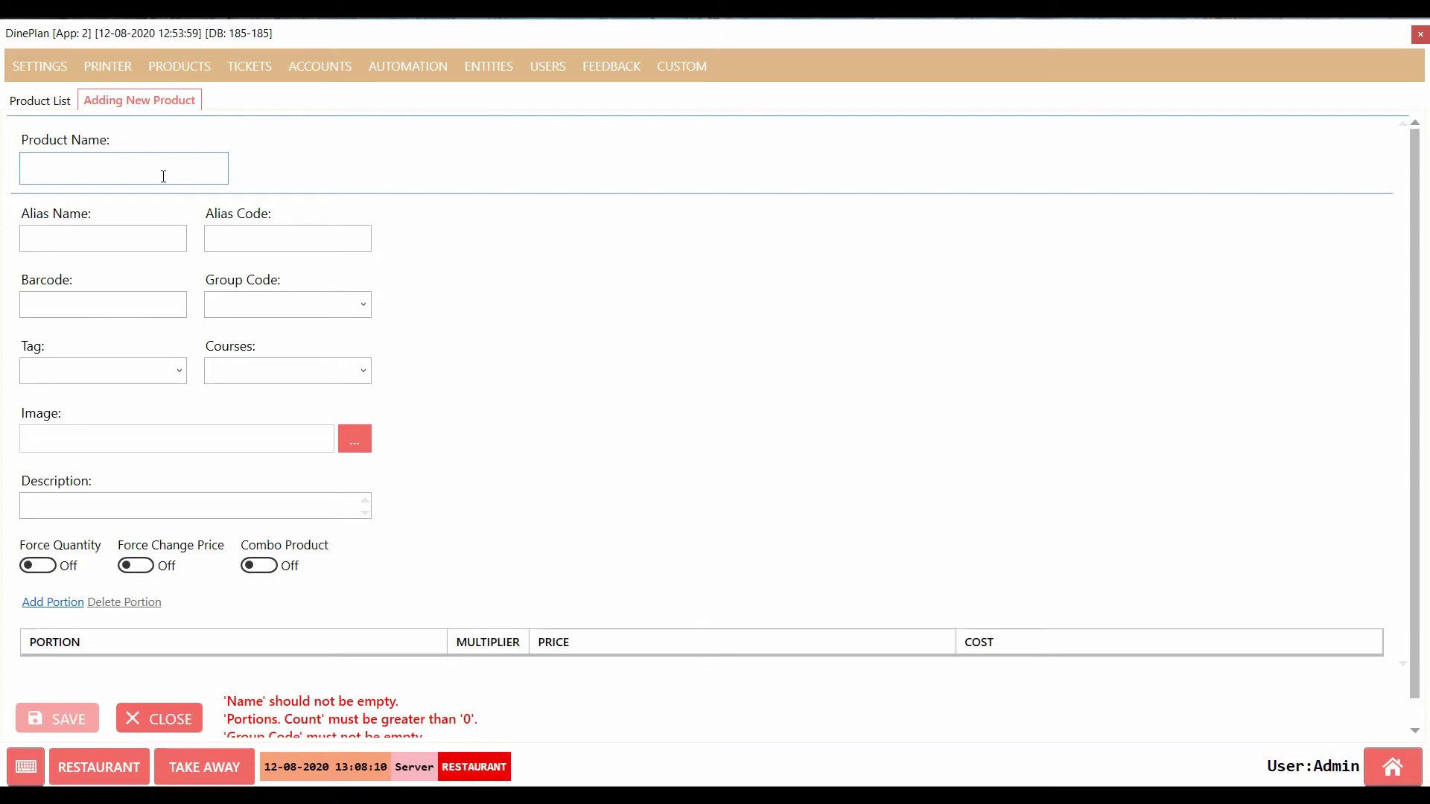
pyautogui.write('Corn O')
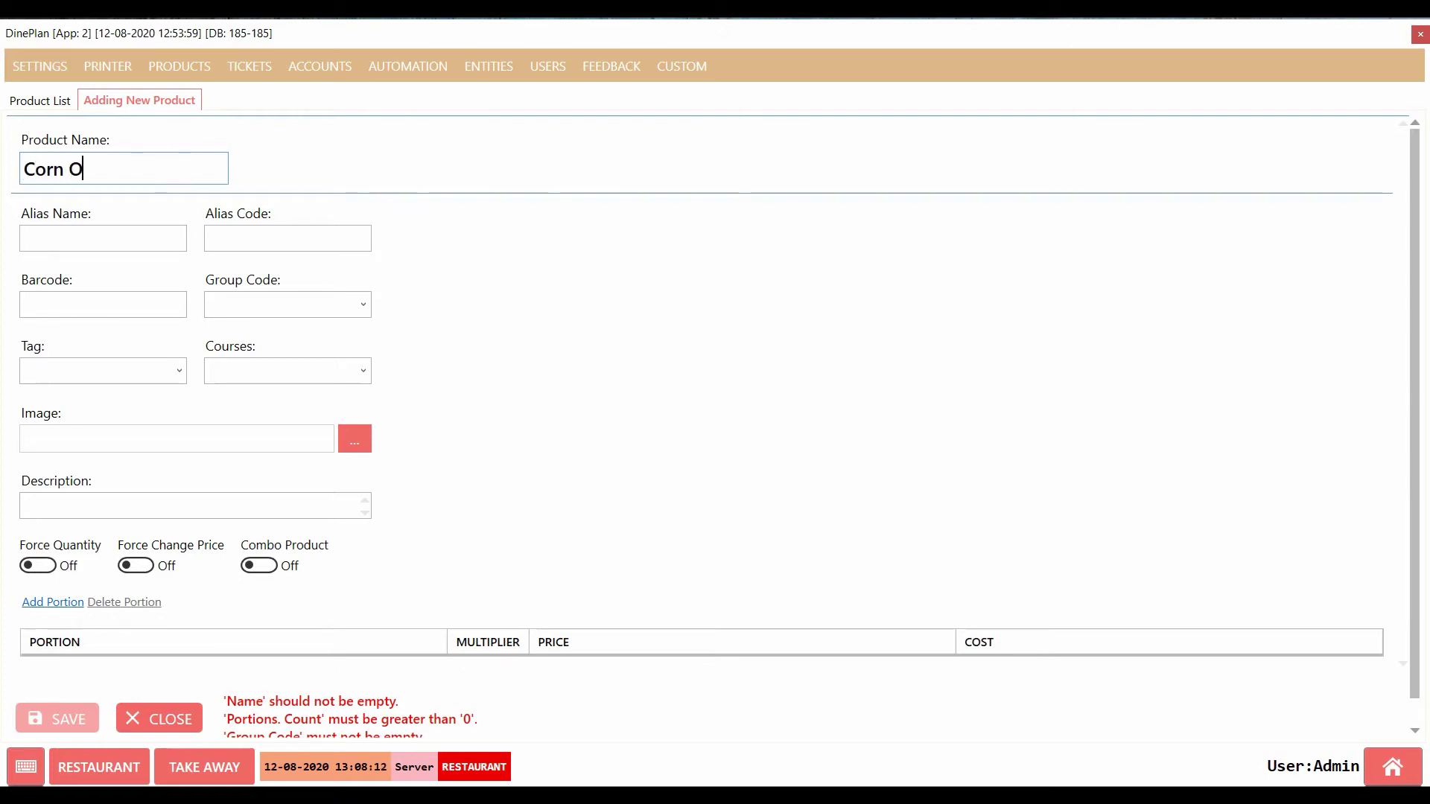
pyautogui.press('BackSpace')
pyautogui.write('Pizz')
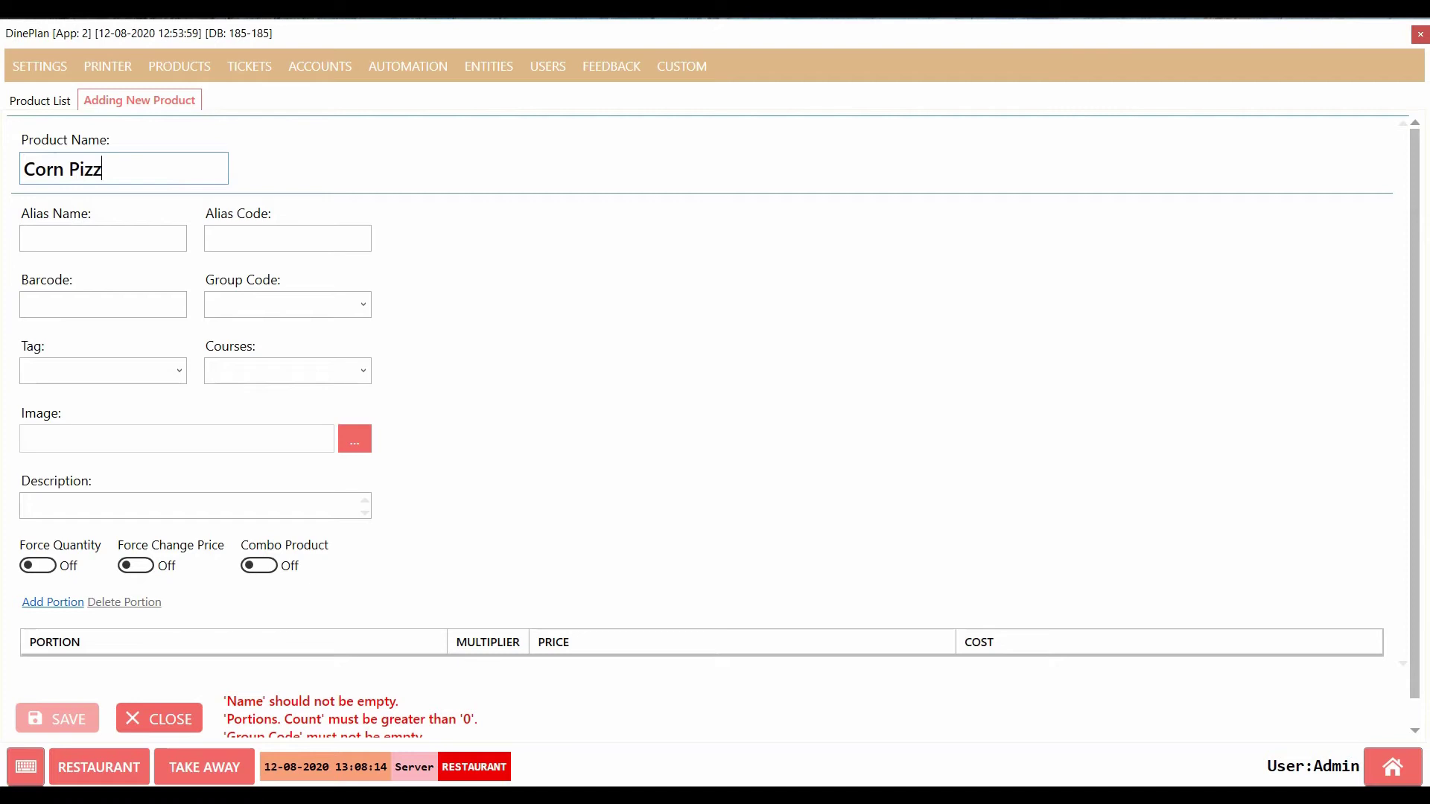
pyautogui.write('a')
# Step: Give the product the alias code CRNPZ
pyautogui.click(148, 240)
pyautogui.click(264, 240)
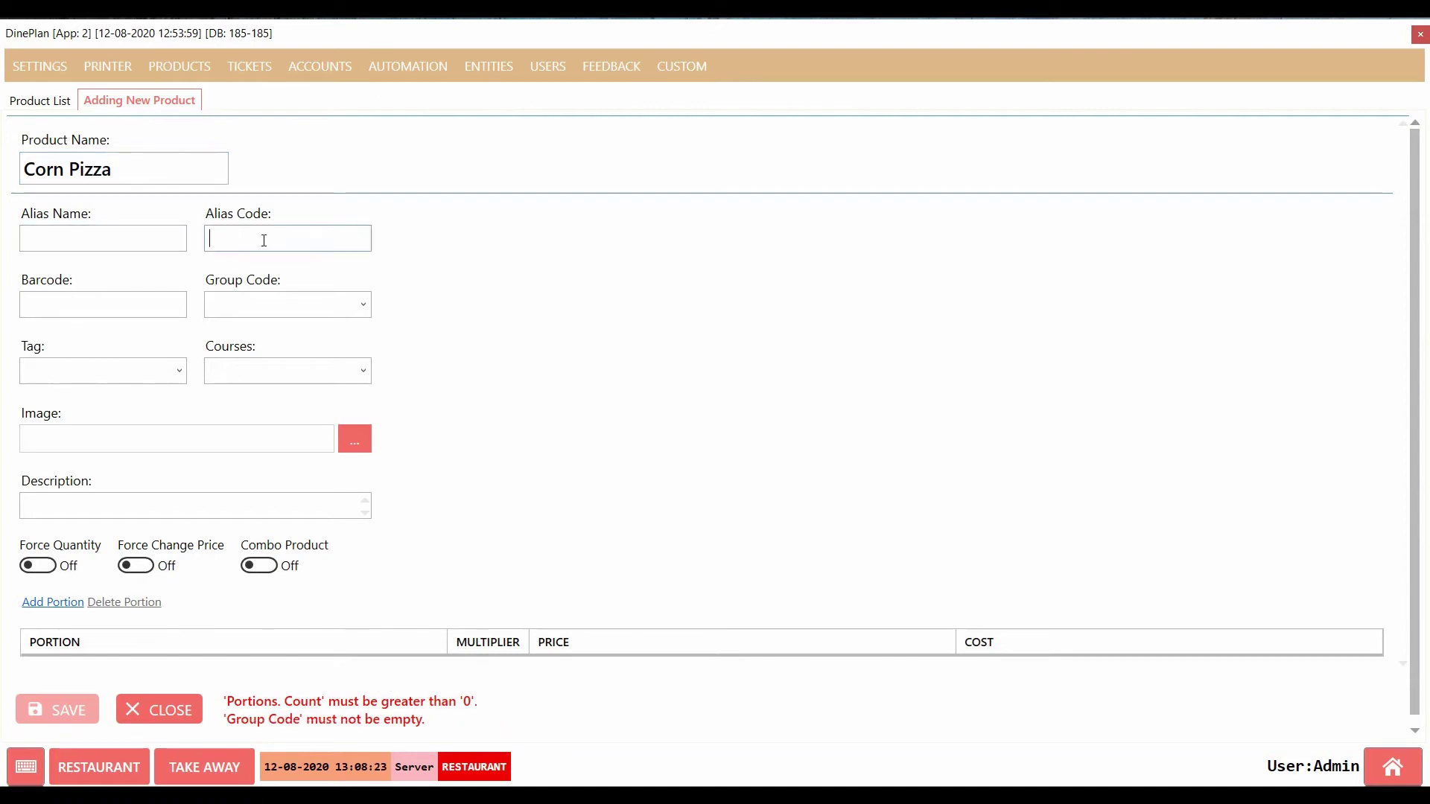
pyautogui.write('CRNPZ')
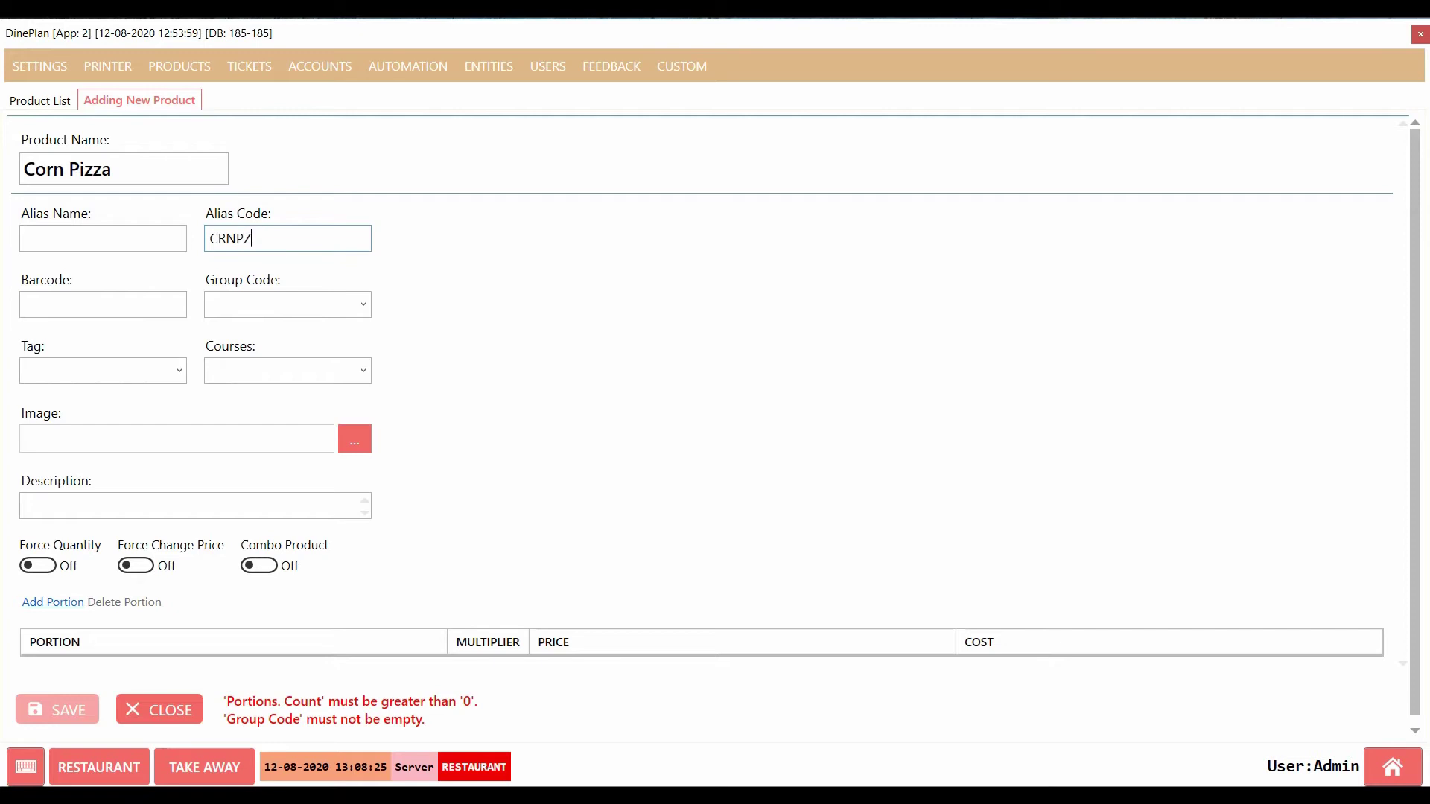
pyautogui.click(246, 307)
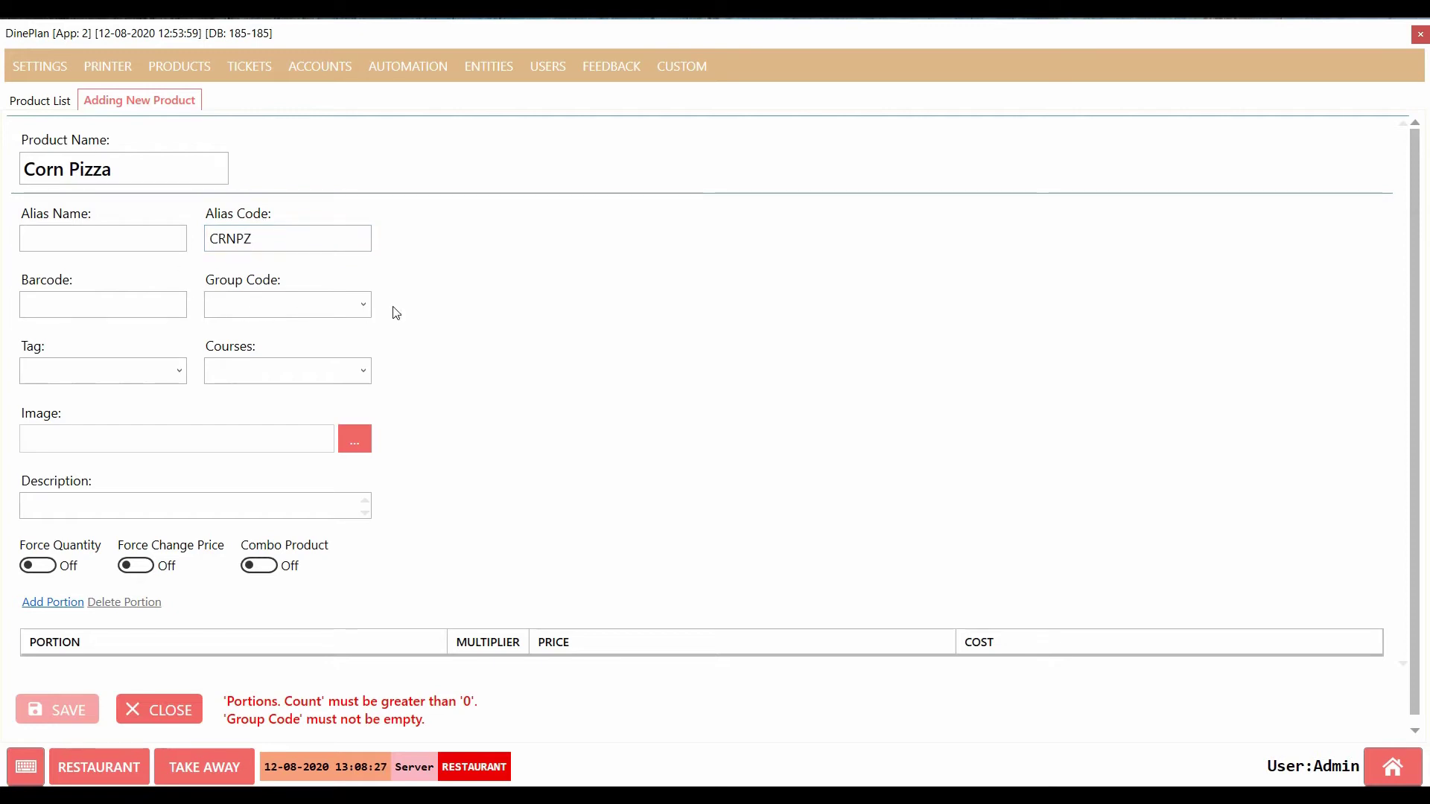
# Step: Set the group code to Pizza and the tag to Veg
pyautogui.click(364, 305)
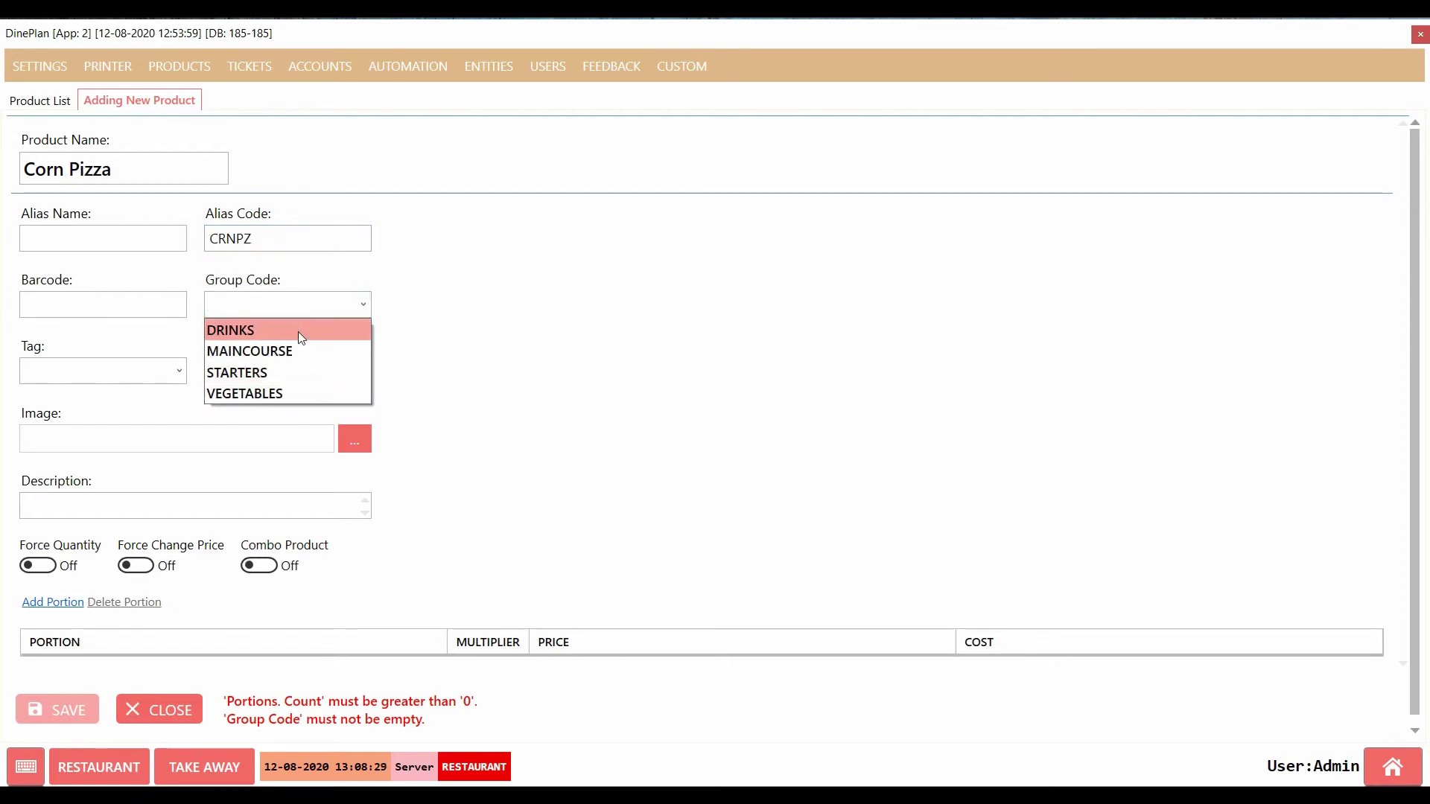
pyautogui.click(301, 313)
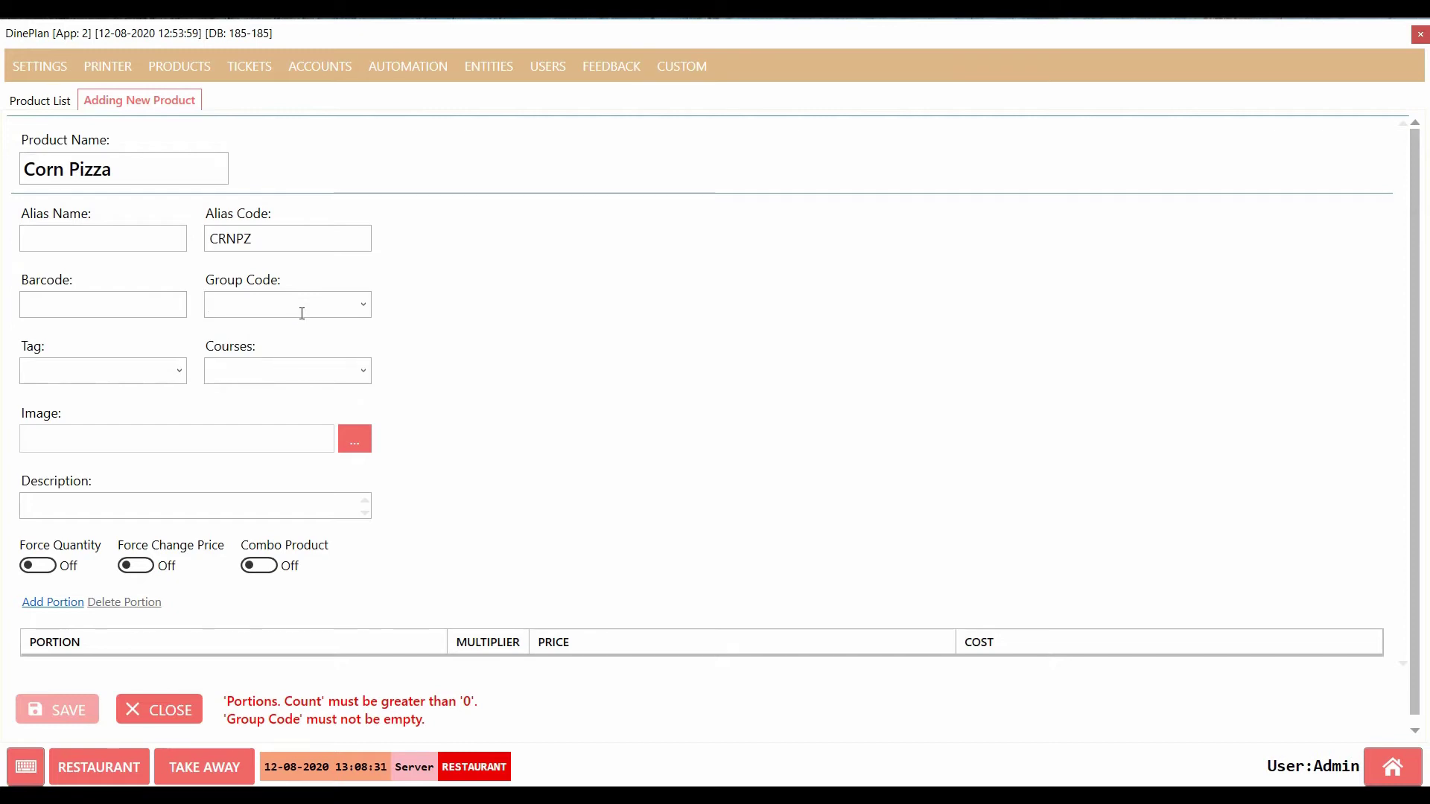
pyautogui.write('Pizza')
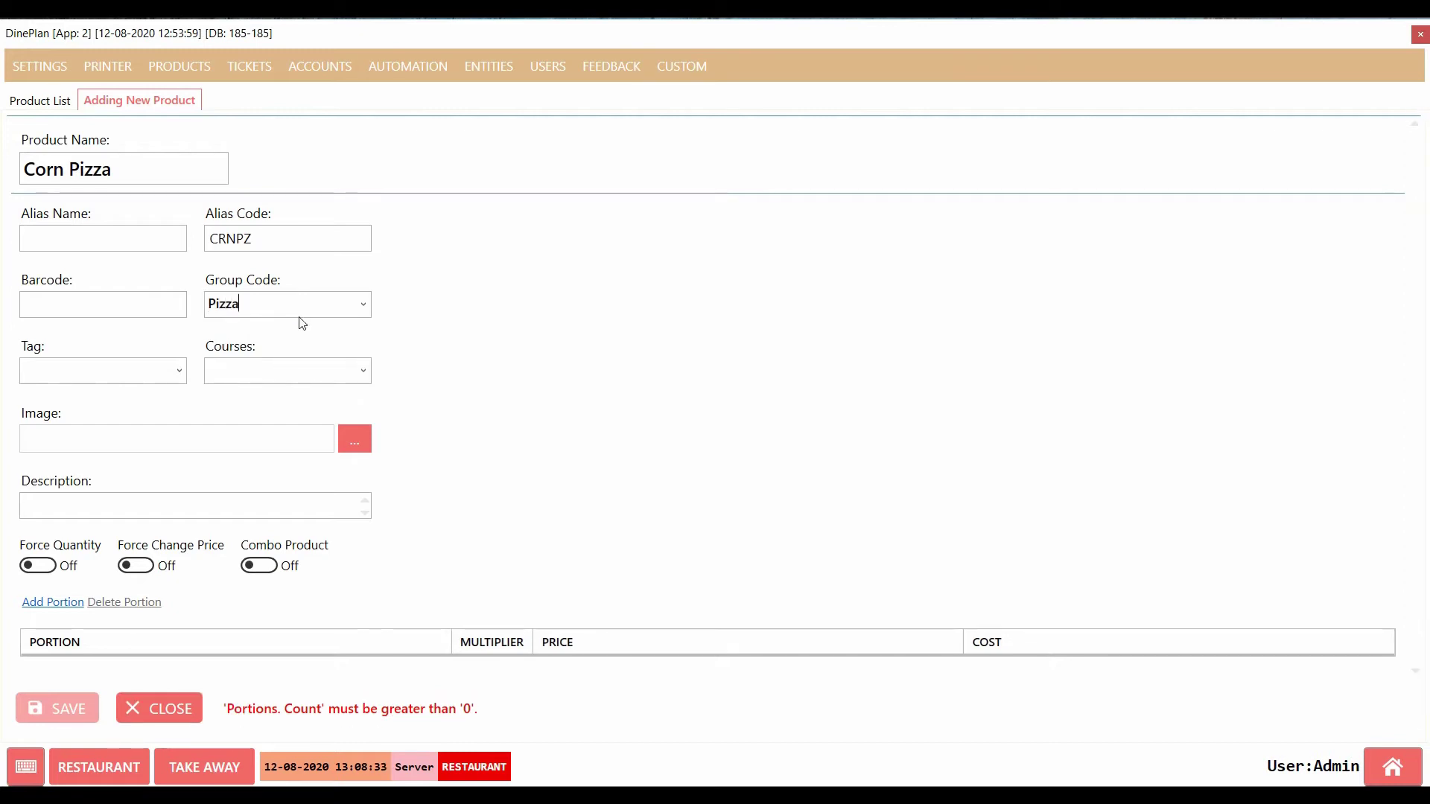
pyautogui.click(169, 376)
pyautogui.click(179, 371)
pyautogui.click(180, 370)
pyautogui.write('Veg')
# Step: Assign Course 1 and enter the description 'Corn Topping pizza'
pyautogui.click(363, 369)
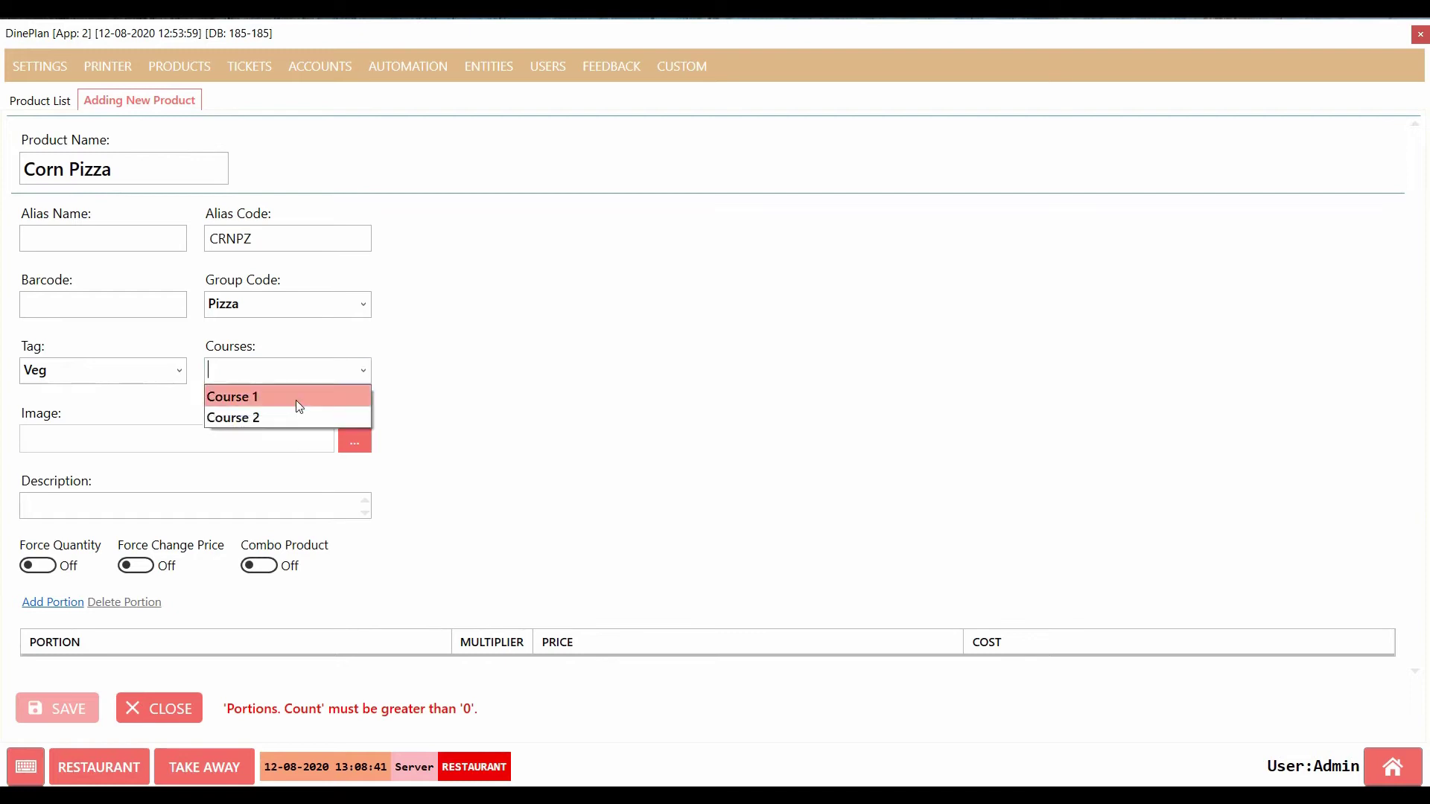
pyautogui.click(297, 400)
pyautogui.click(152, 500)
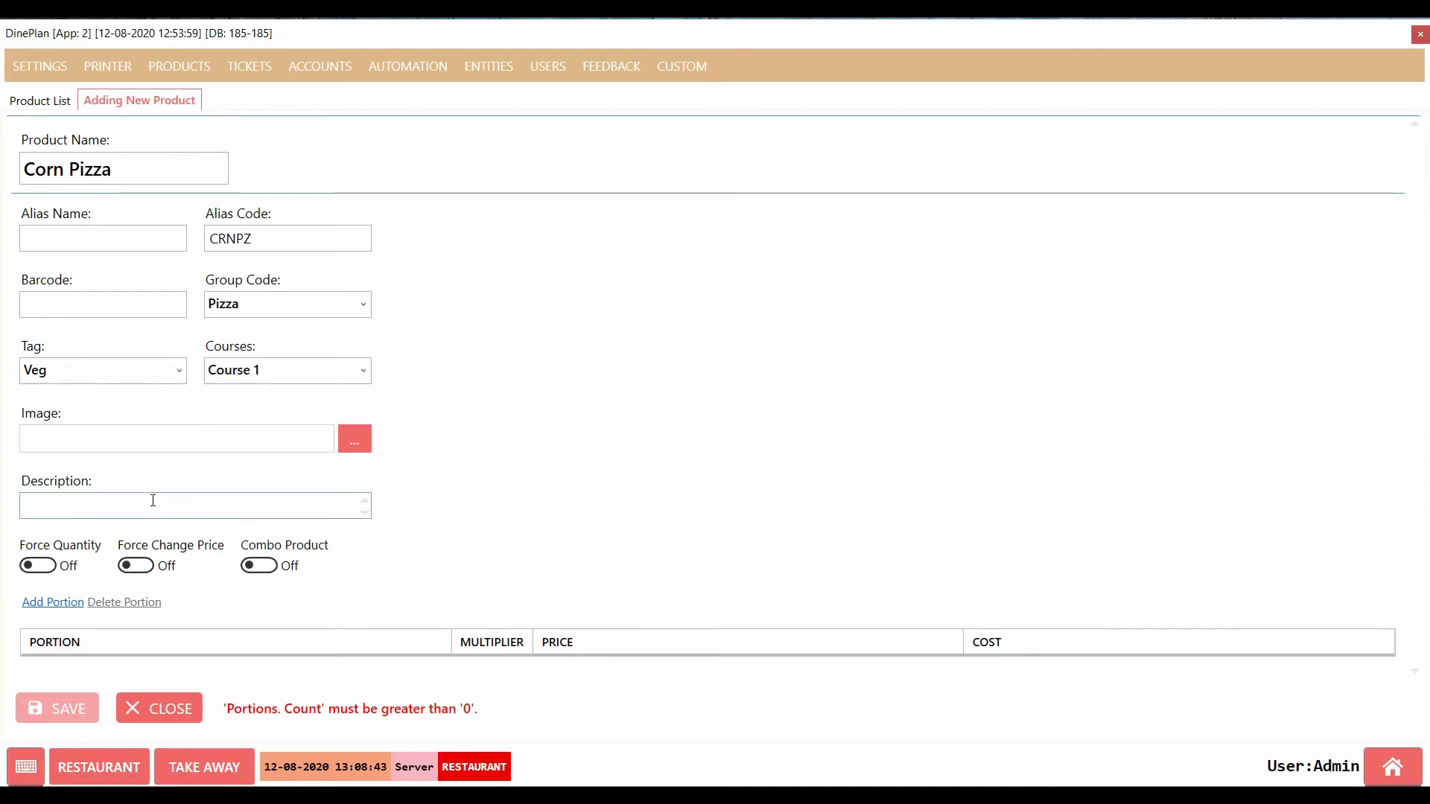
pyautogui.write('Corn Topping pizza')
# Step: Rename the first portion to Large and price it at 200
pyautogui.click(34, 603)
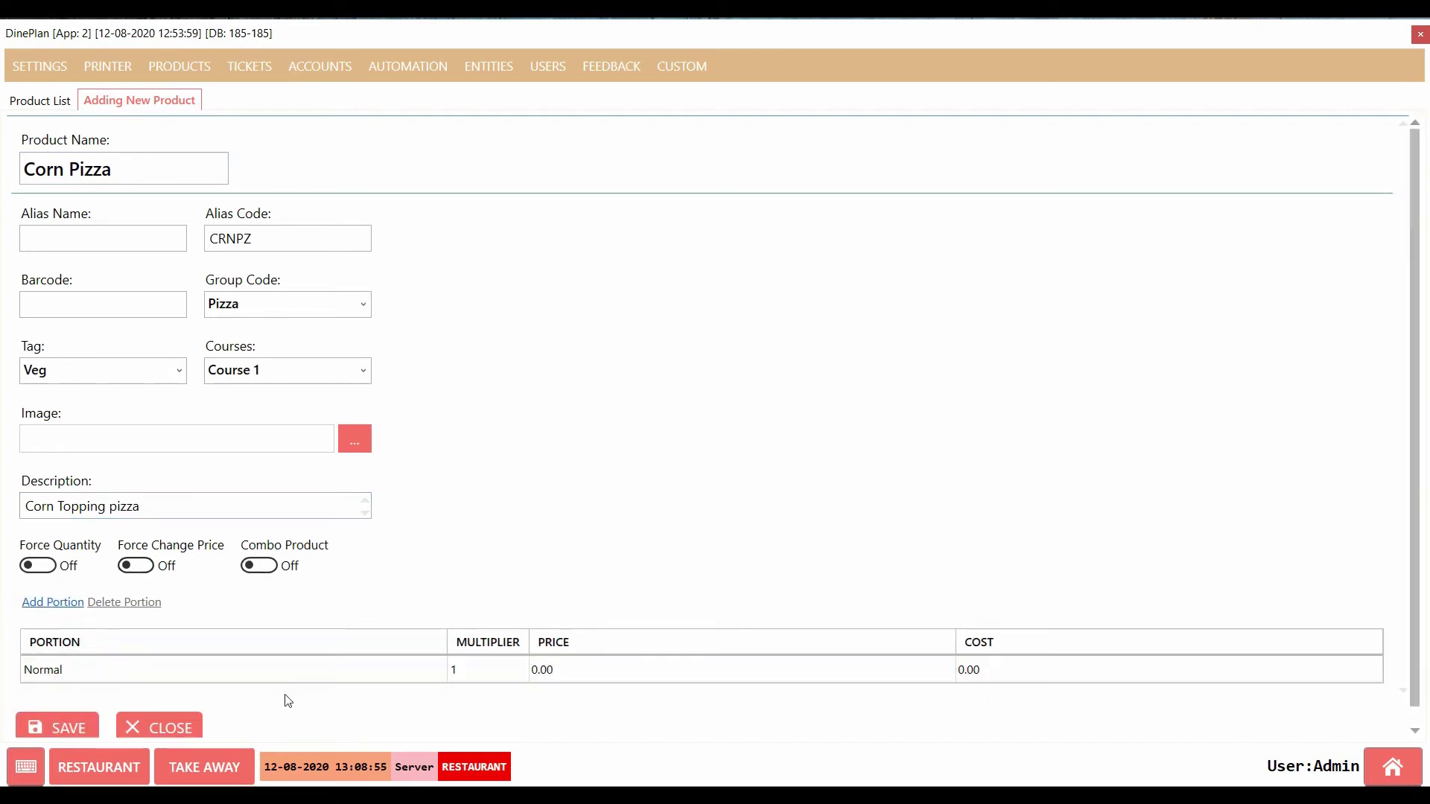
pyautogui.click(310, 675)
pyautogui.click(311, 675)
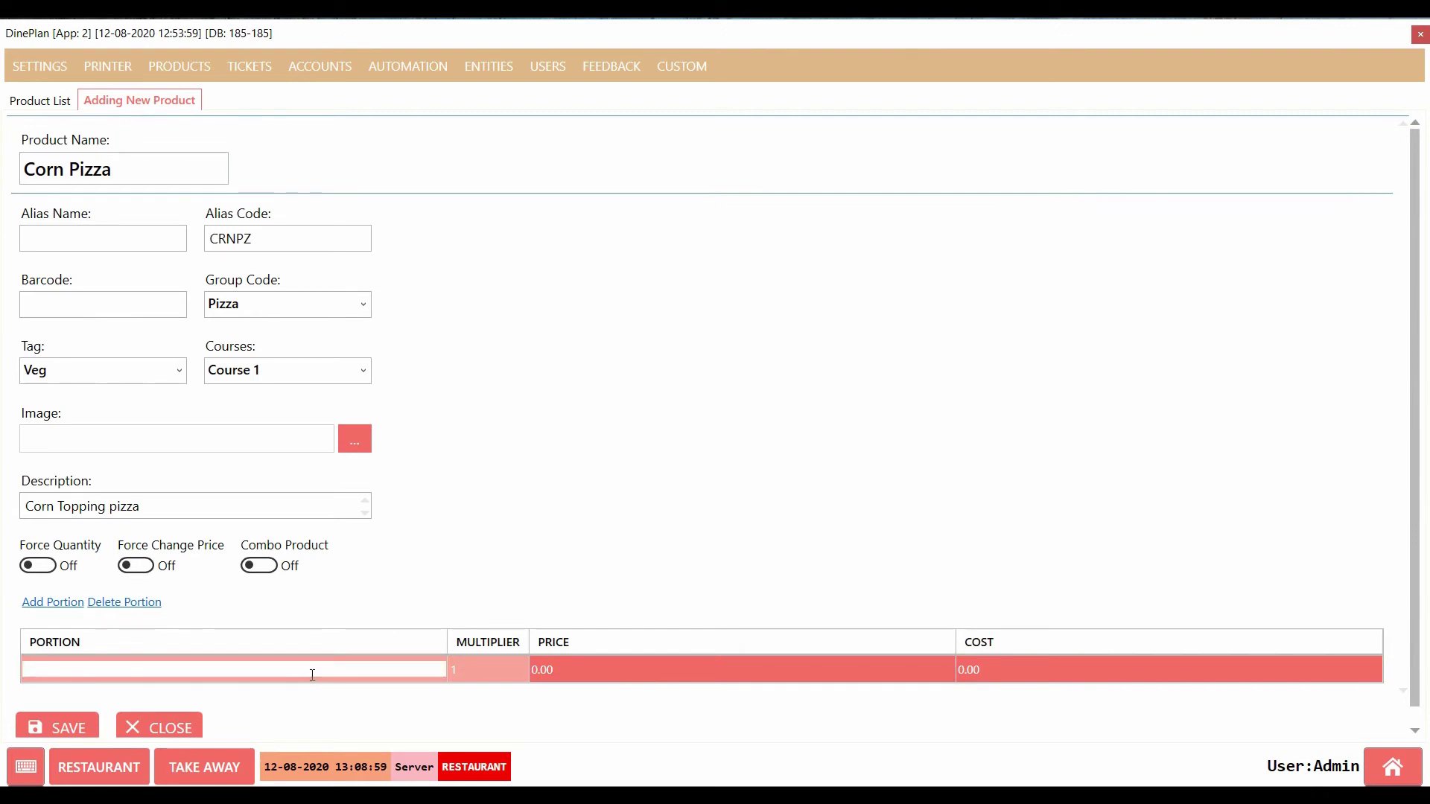
pyautogui.write('Large')
pyautogui.click(605, 668)
pyautogui.click(604, 668)
pyautogui.press('BackSpace')
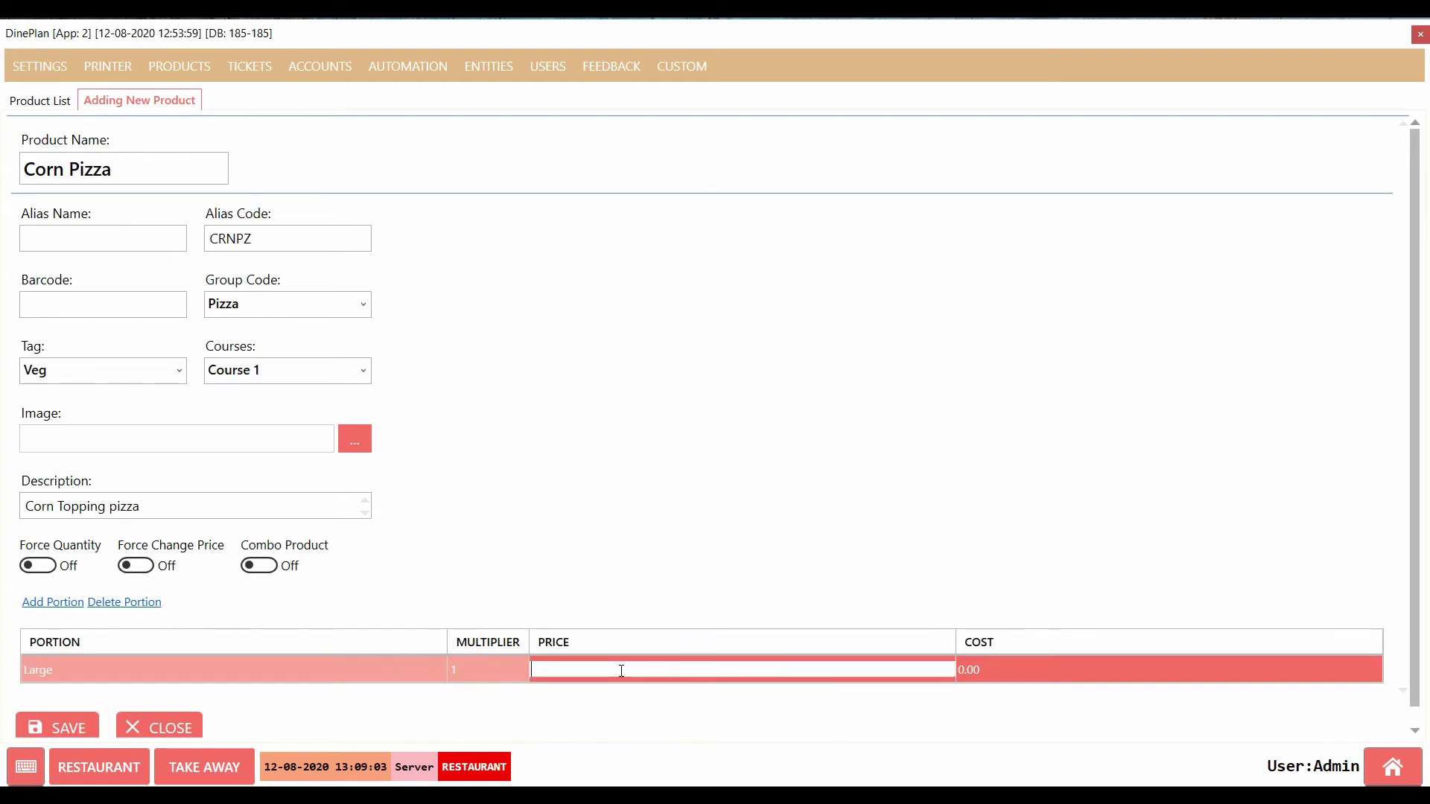
pyautogui.write('200')
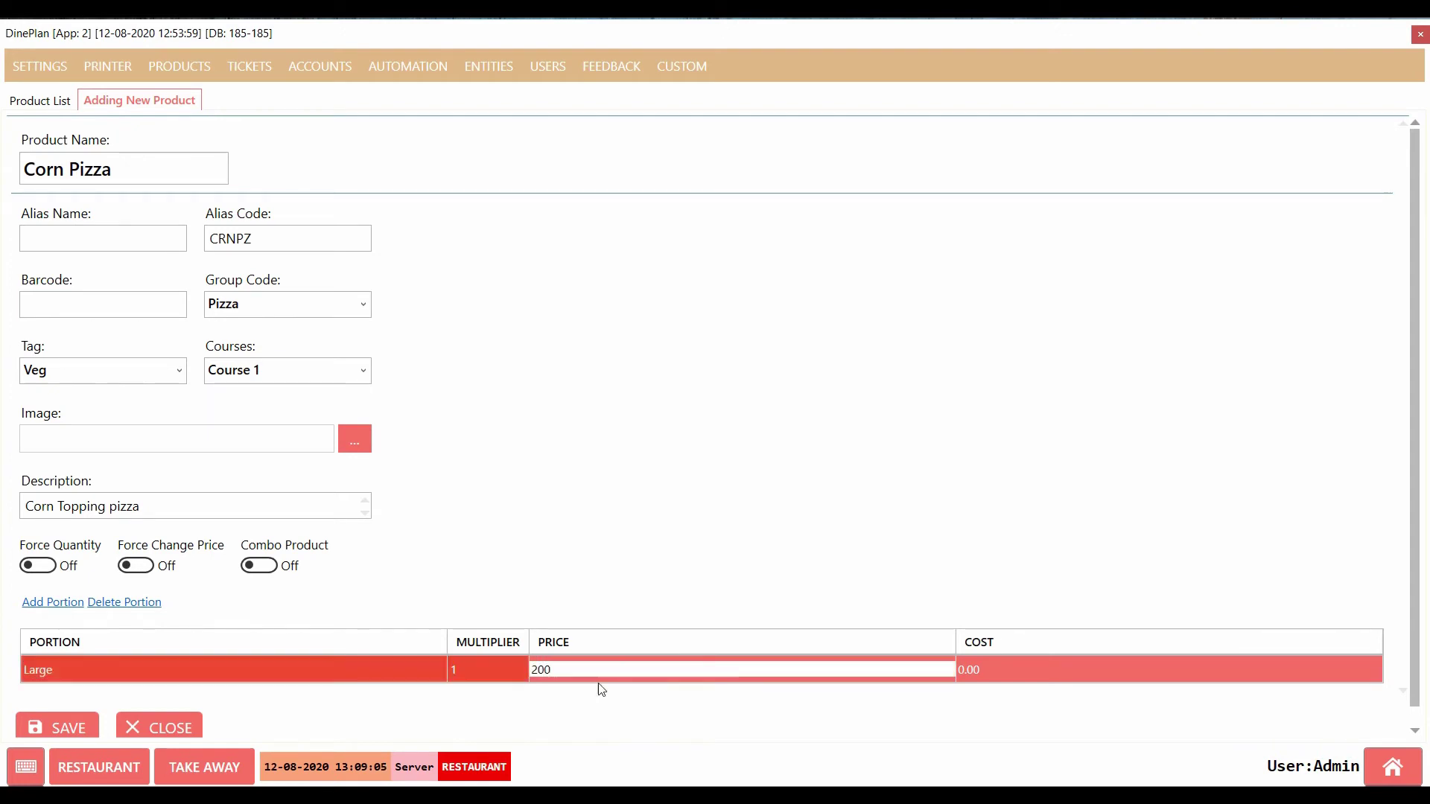
# Step: Add a Regular portion priced at 150
pyautogui.click(44, 603)
pyautogui.click(150, 701)
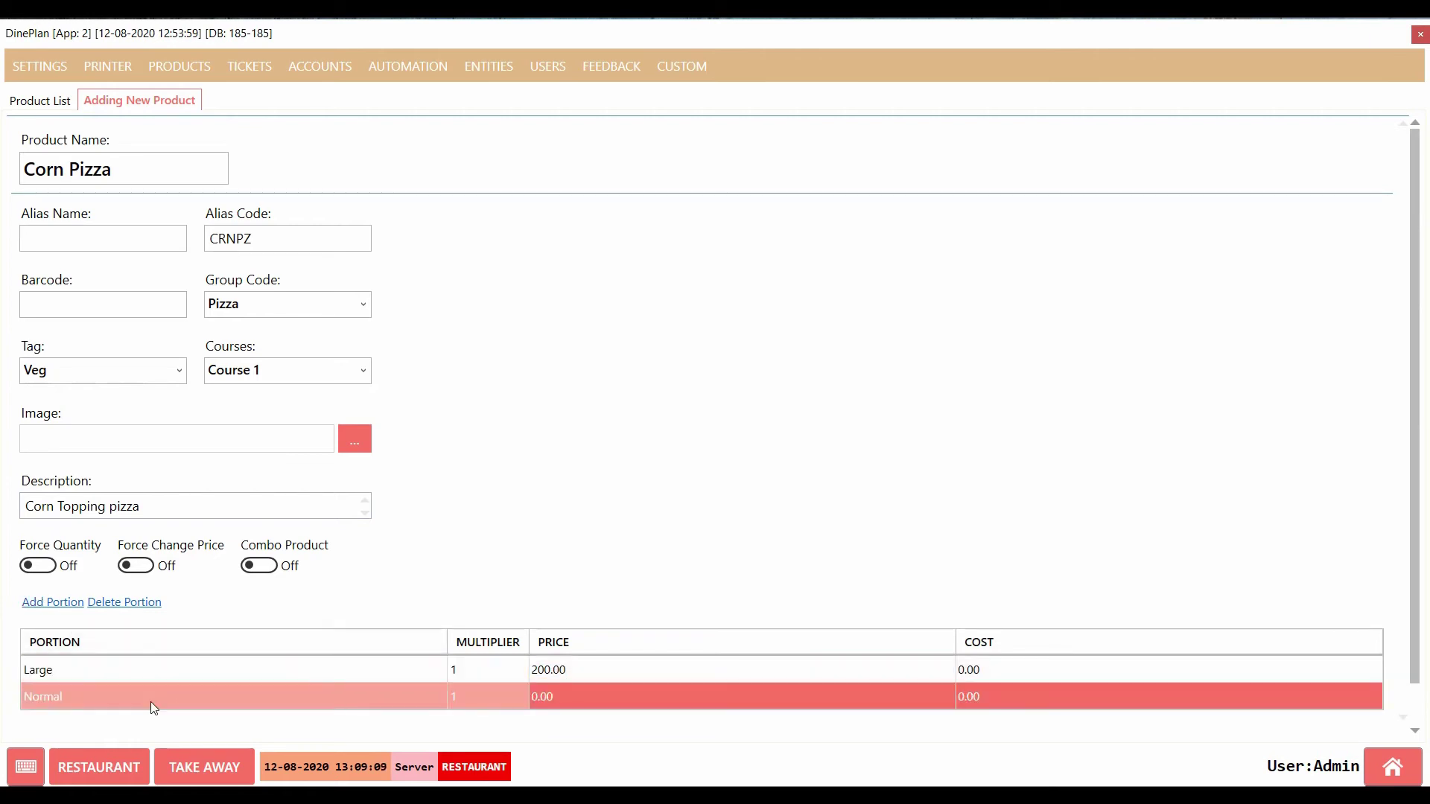
pyautogui.click(151, 702)
pyautogui.press('BackSpace')
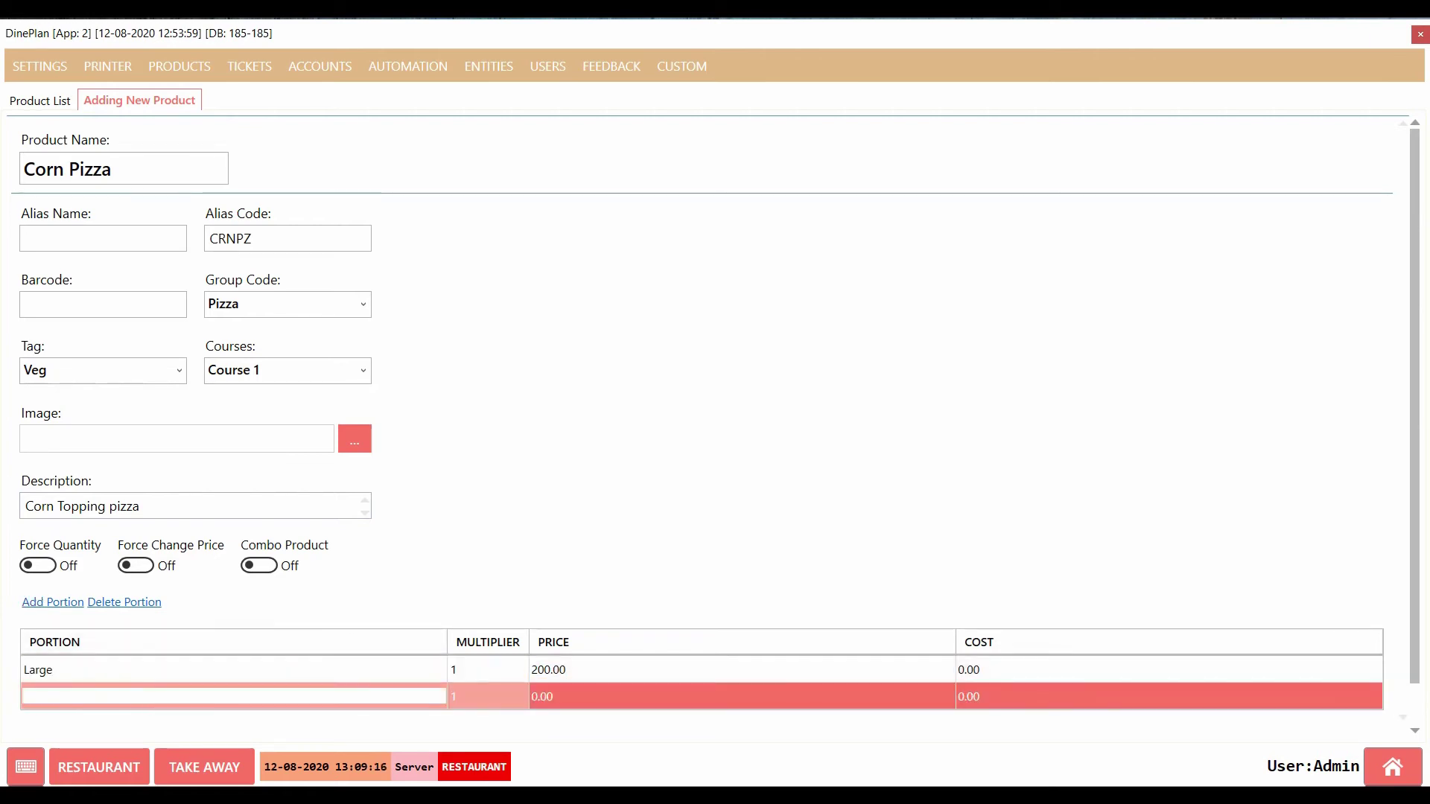
pyautogui.write('Regular')
pyautogui.click(565, 698)
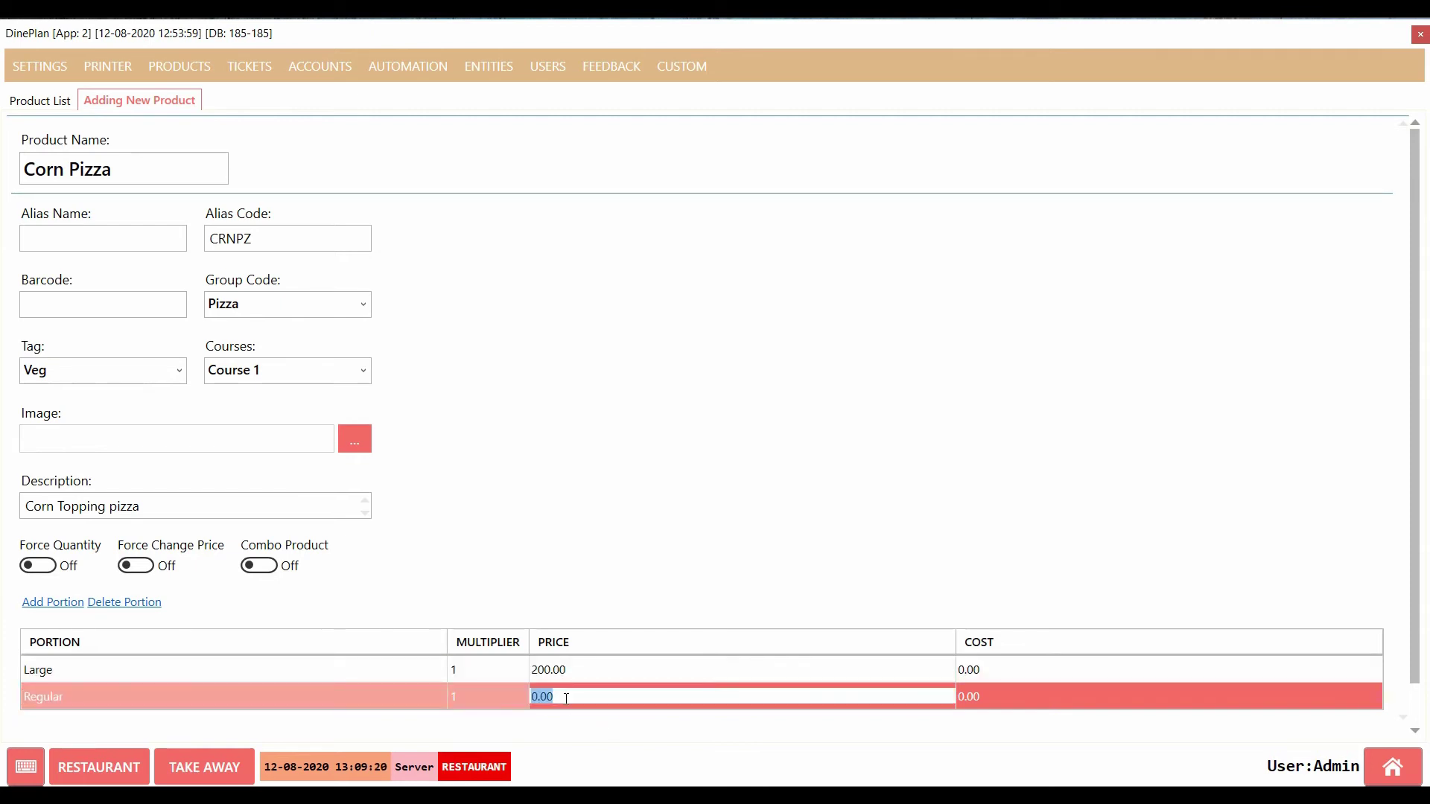
pyautogui.write('150')
pyautogui.press('Return')
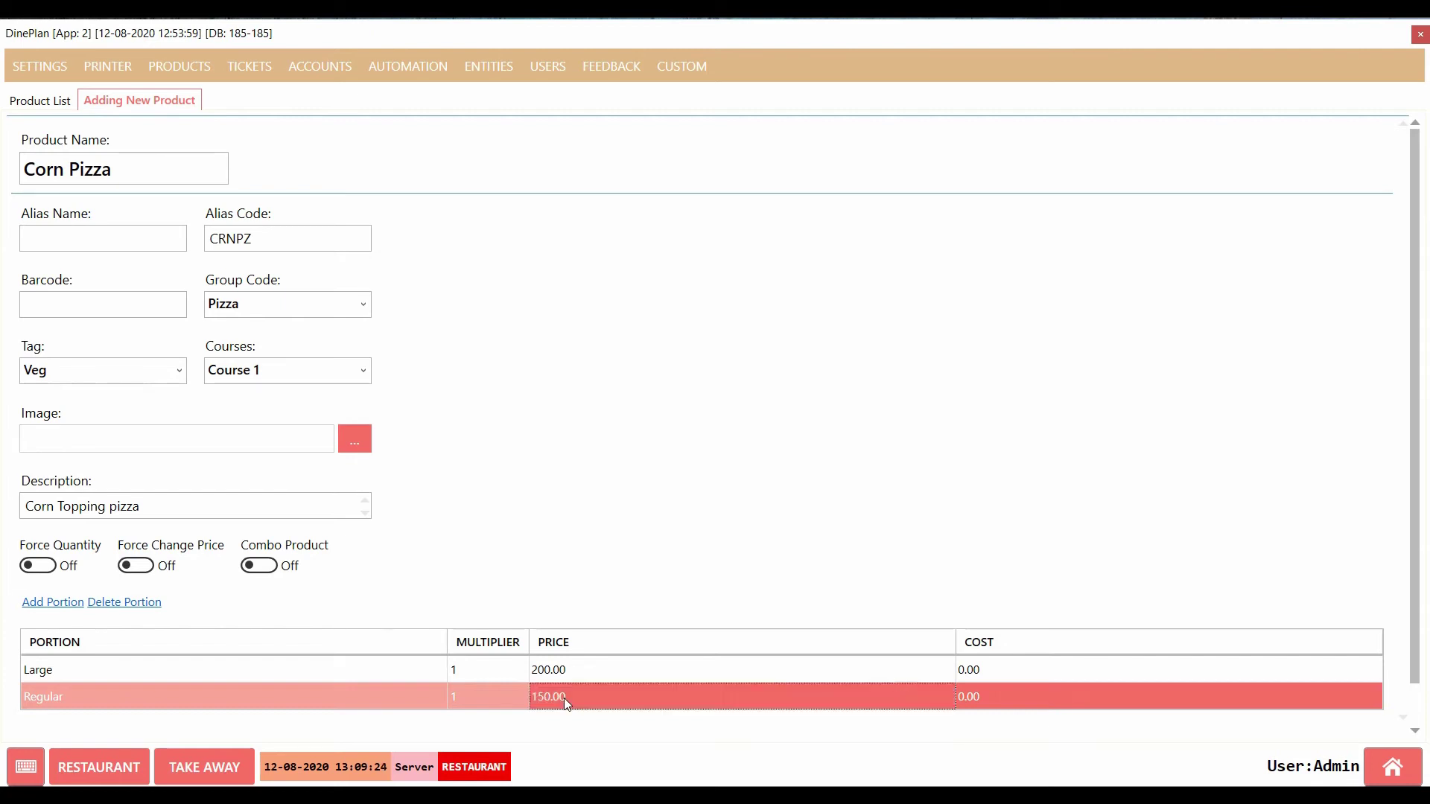
# Step: Add a Small portion priced at 100.00
pyautogui.click(39, 603)
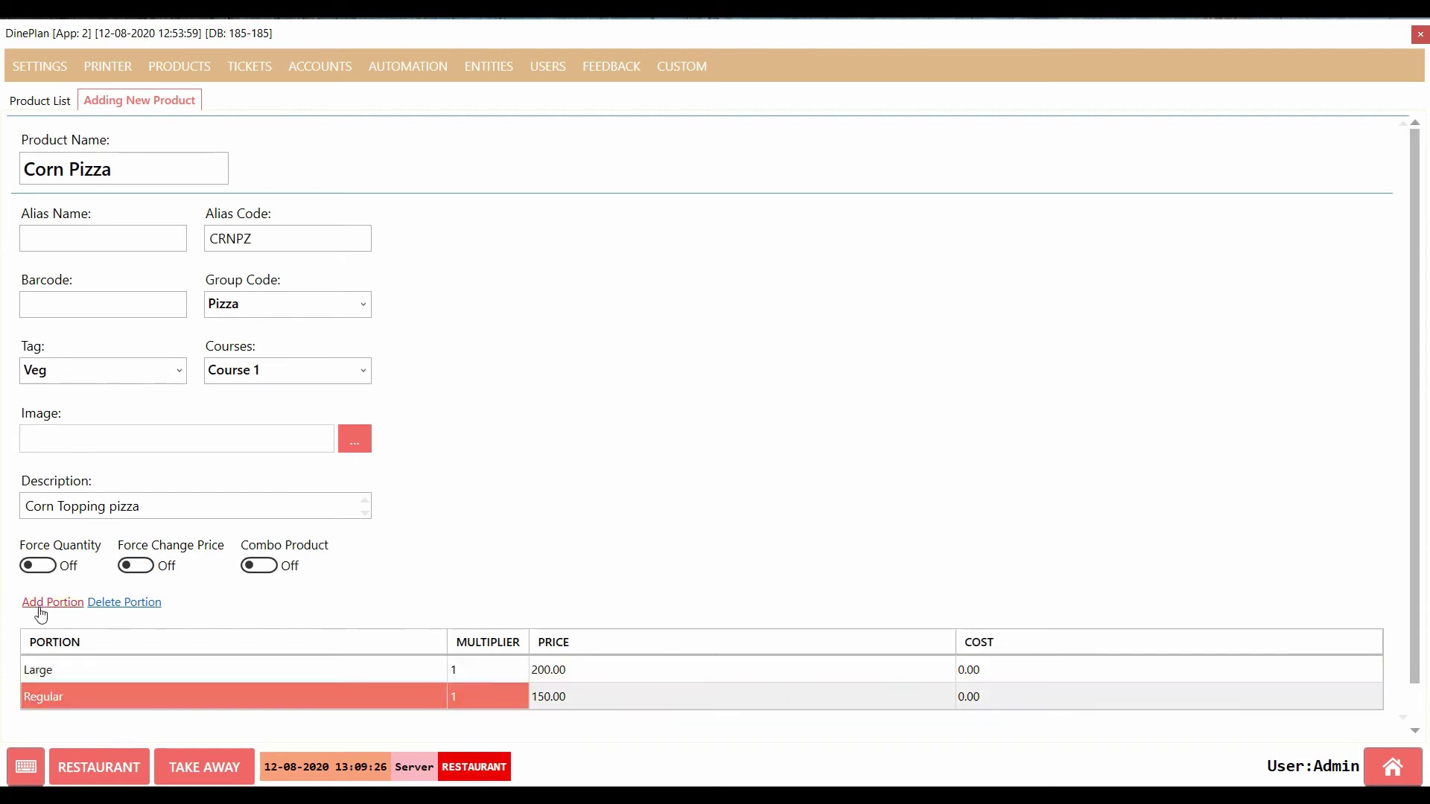
pyautogui.click(124, 724)
pyautogui.click(124, 724)
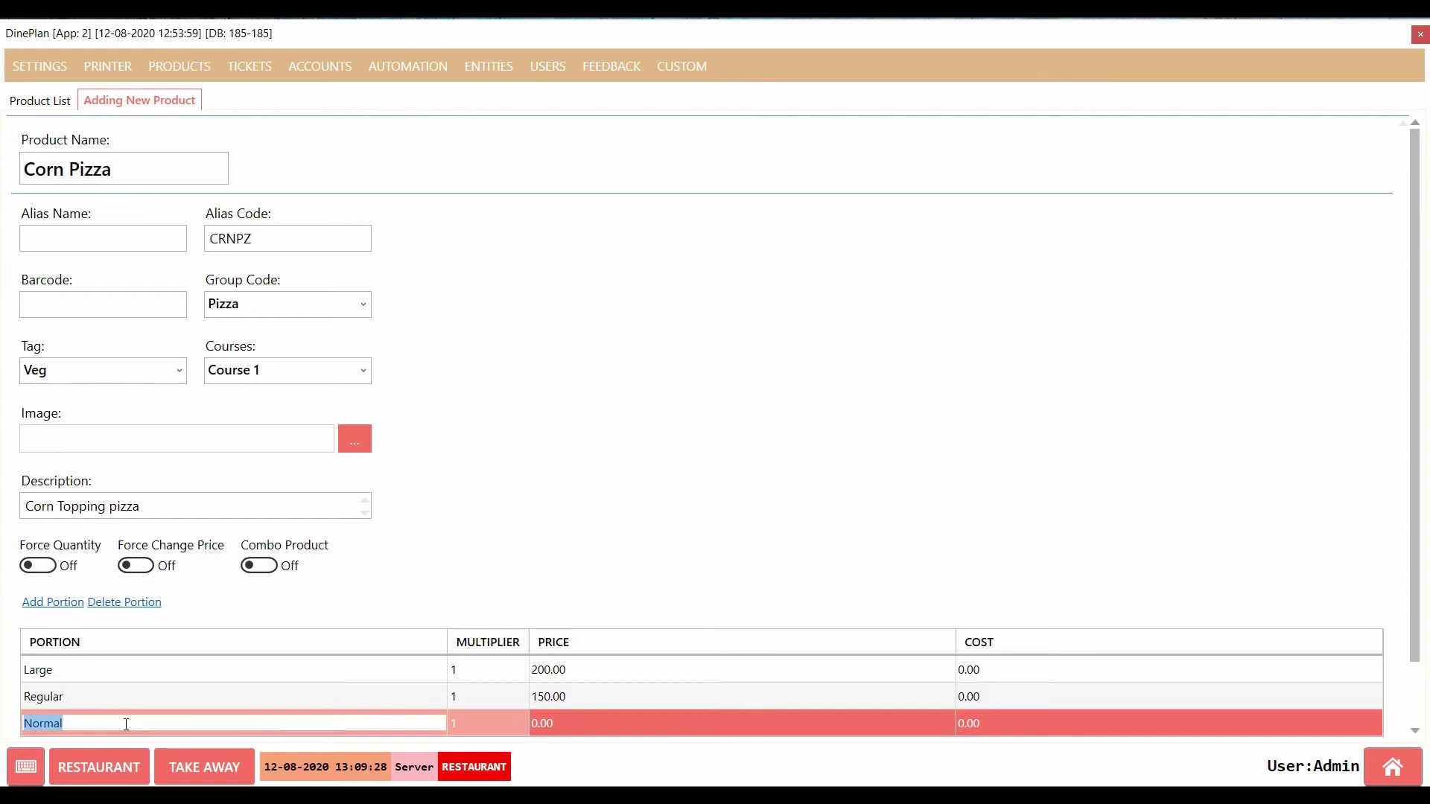
pyautogui.write('Small')
pyautogui.click(542, 733)
pyautogui.write('100')
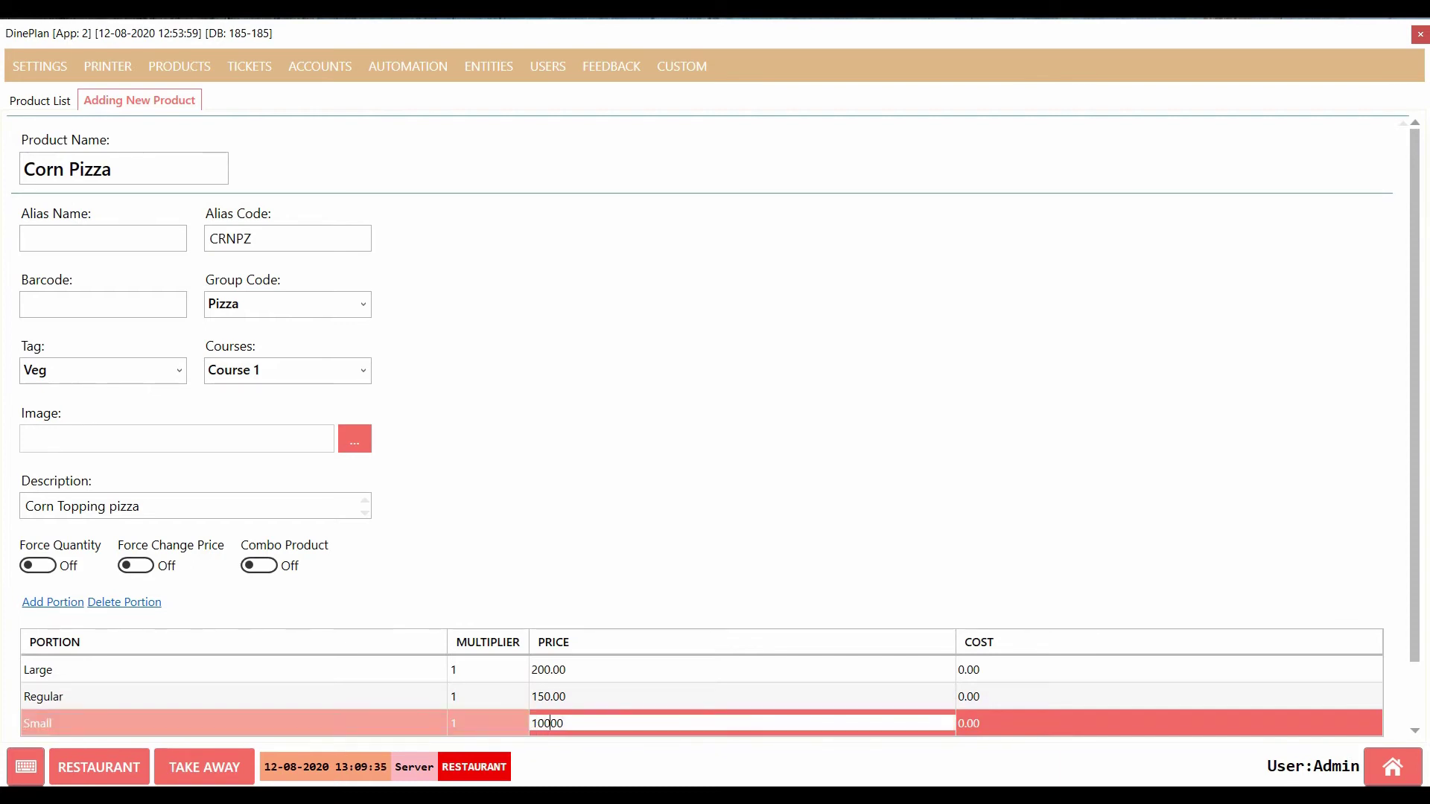
pyautogui.write('.')
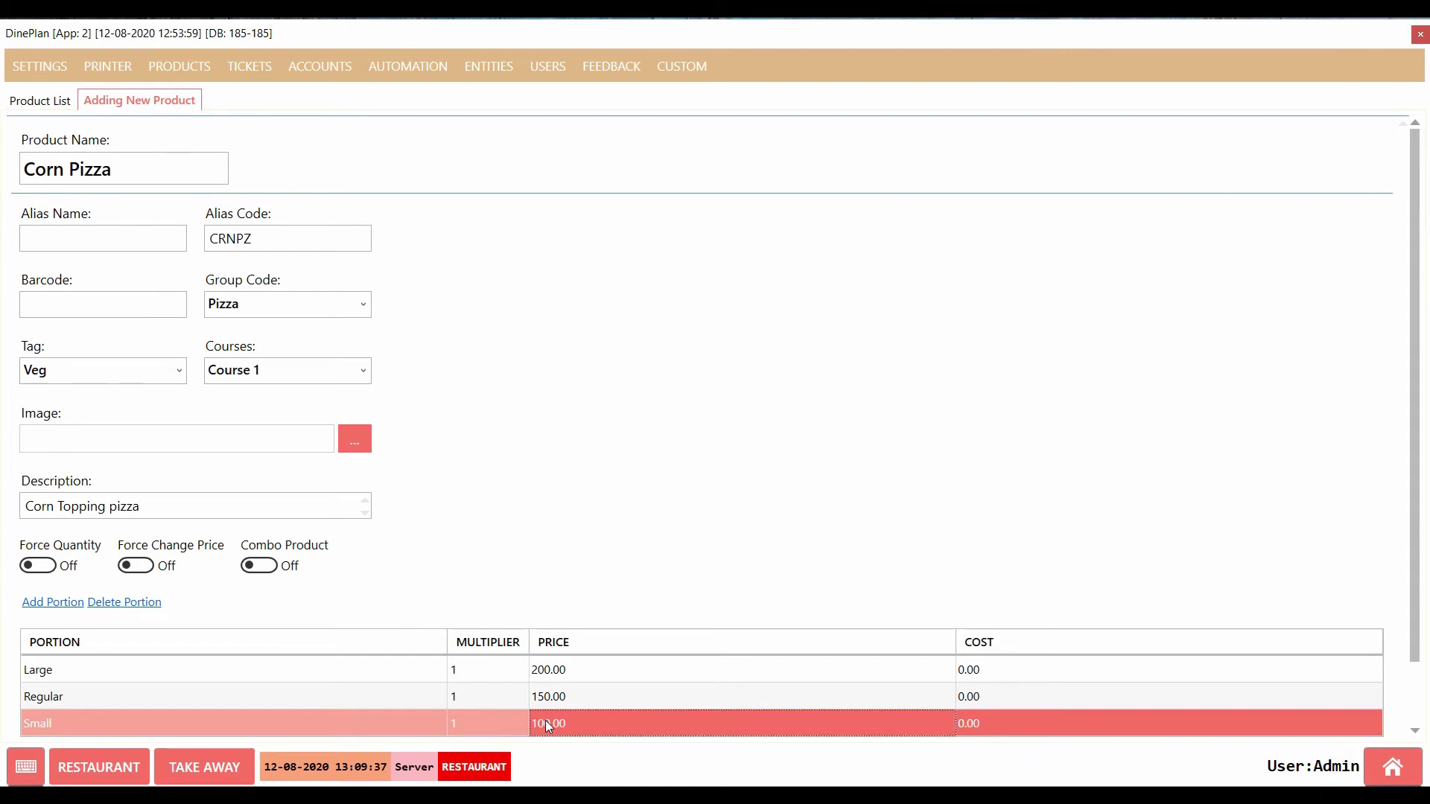
pyautogui.click(610, 402)
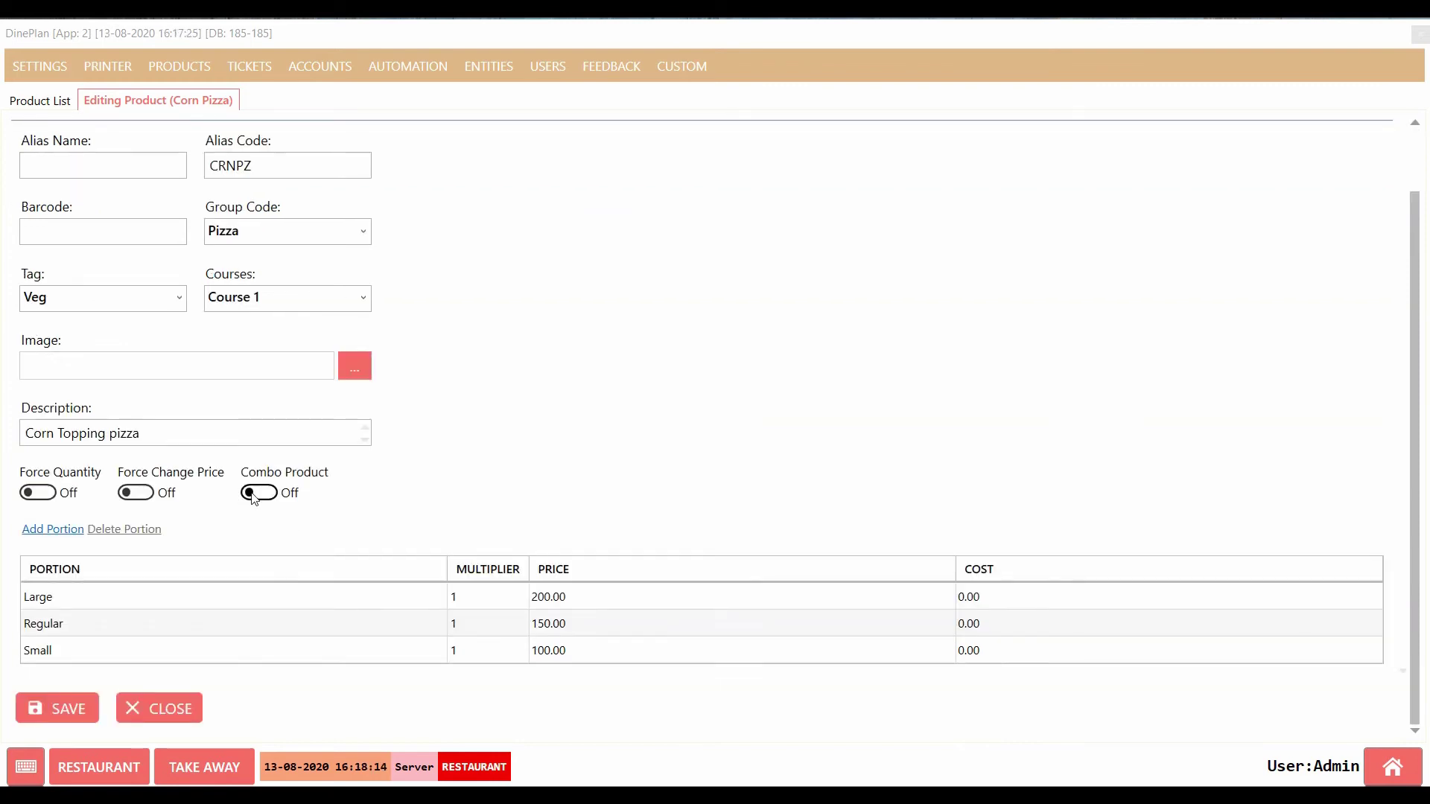
# Step: Save Corn Pizza with its Large, Regular and Small portions
pyautogui.click(63, 711)
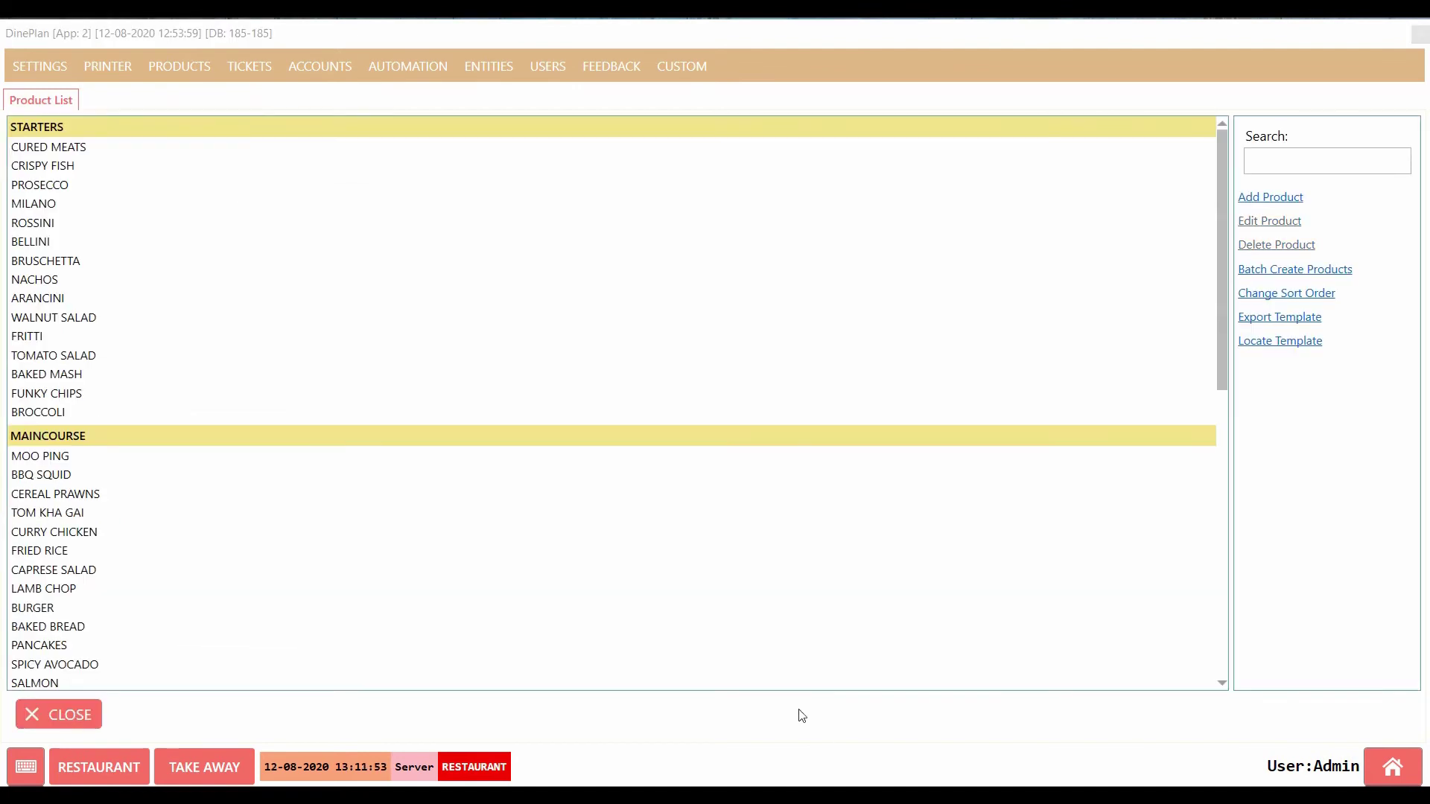
# Step: Select Corn Pizza under Pizza, then reverse the product list's sort order
pyautogui.scroll(-12, 743, 594)
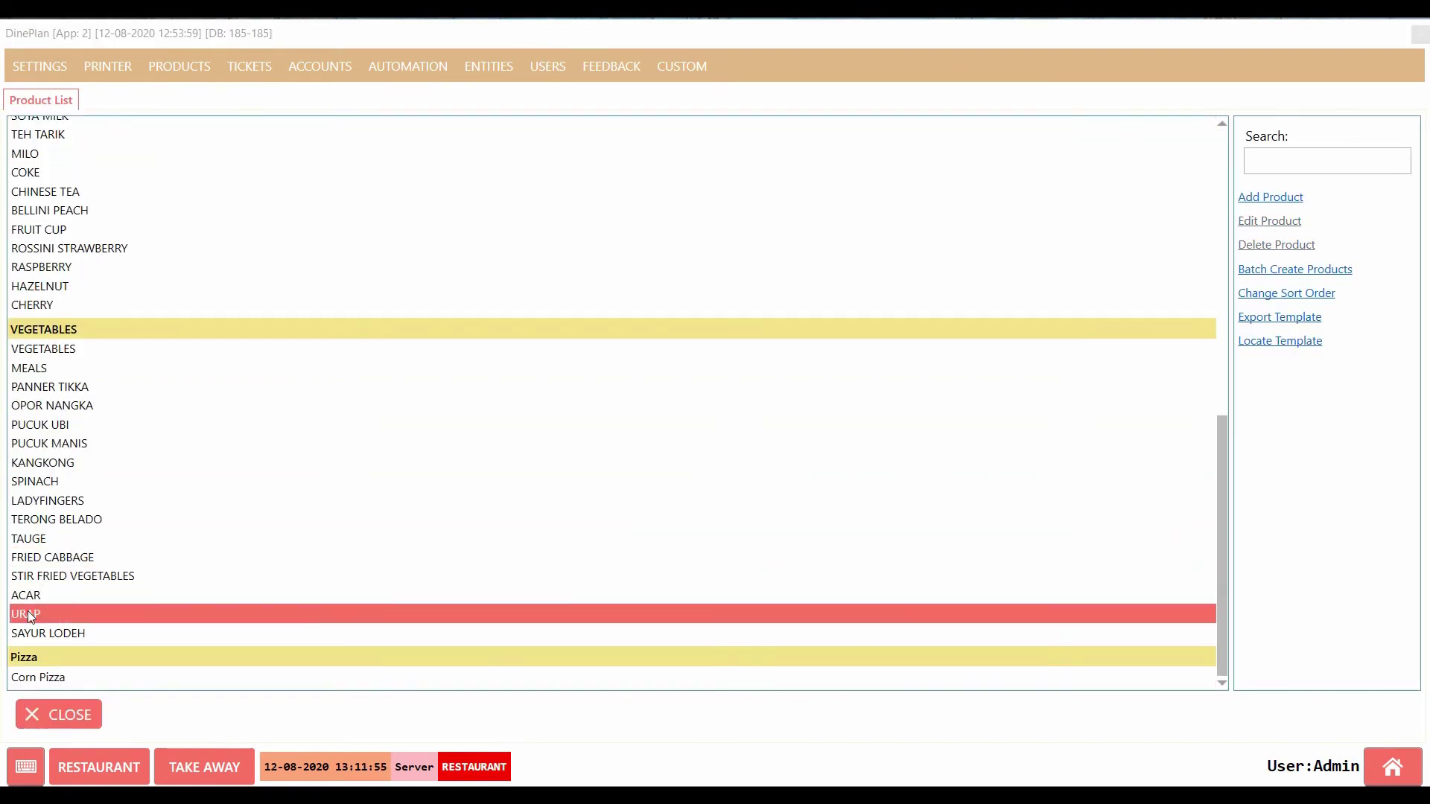
pyautogui.click(51, 679)
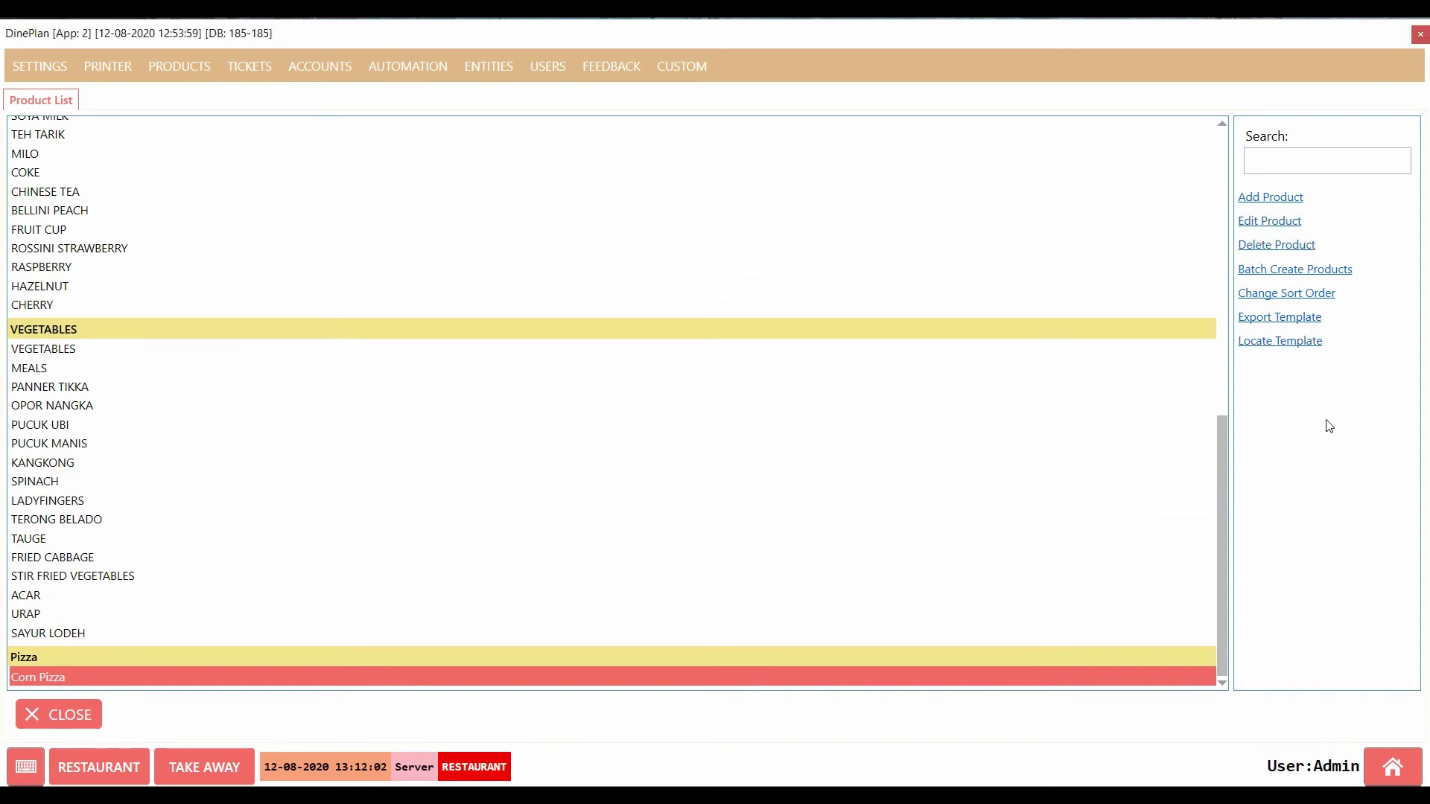
pyautogui.click(1270, 295)
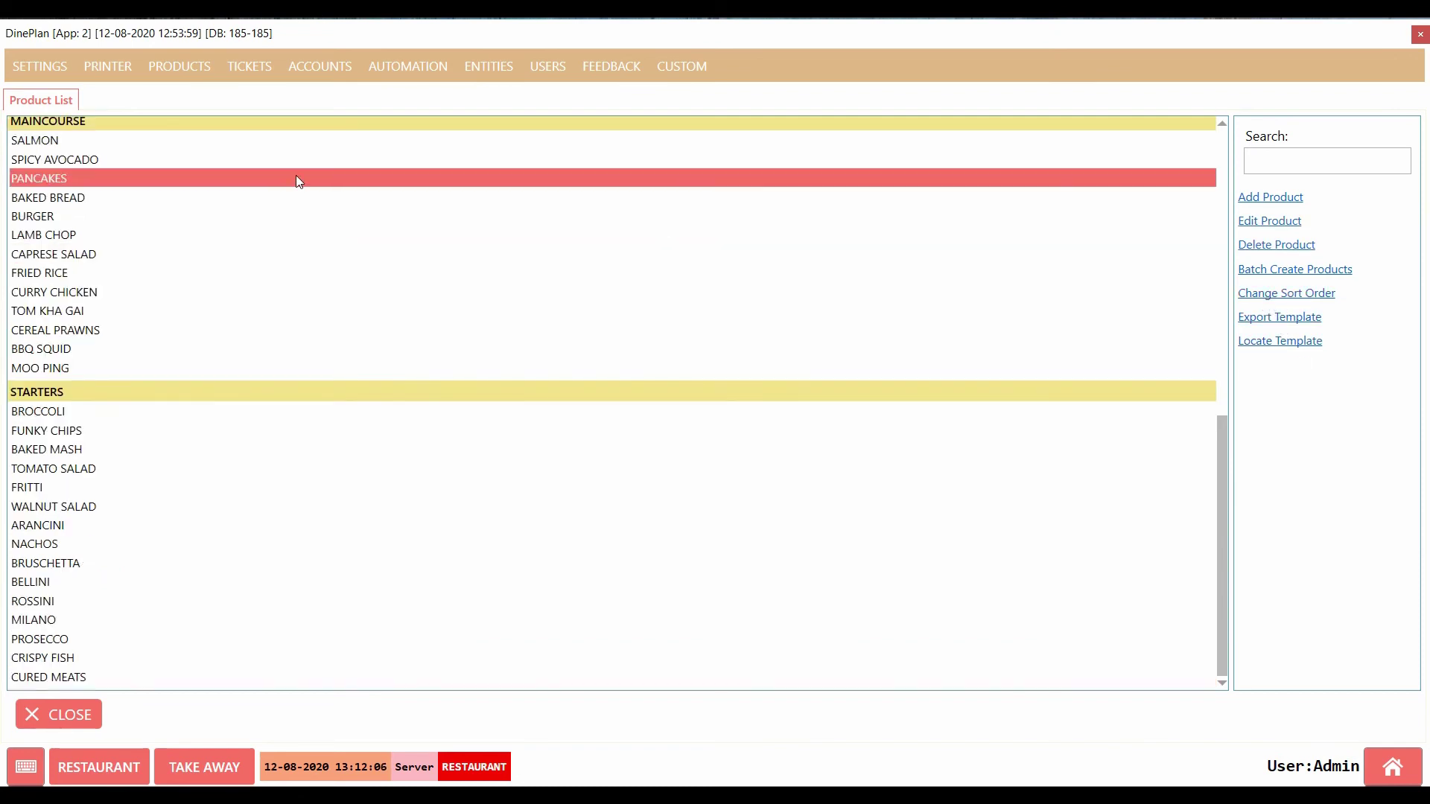
pyautogui.click(284, 215)
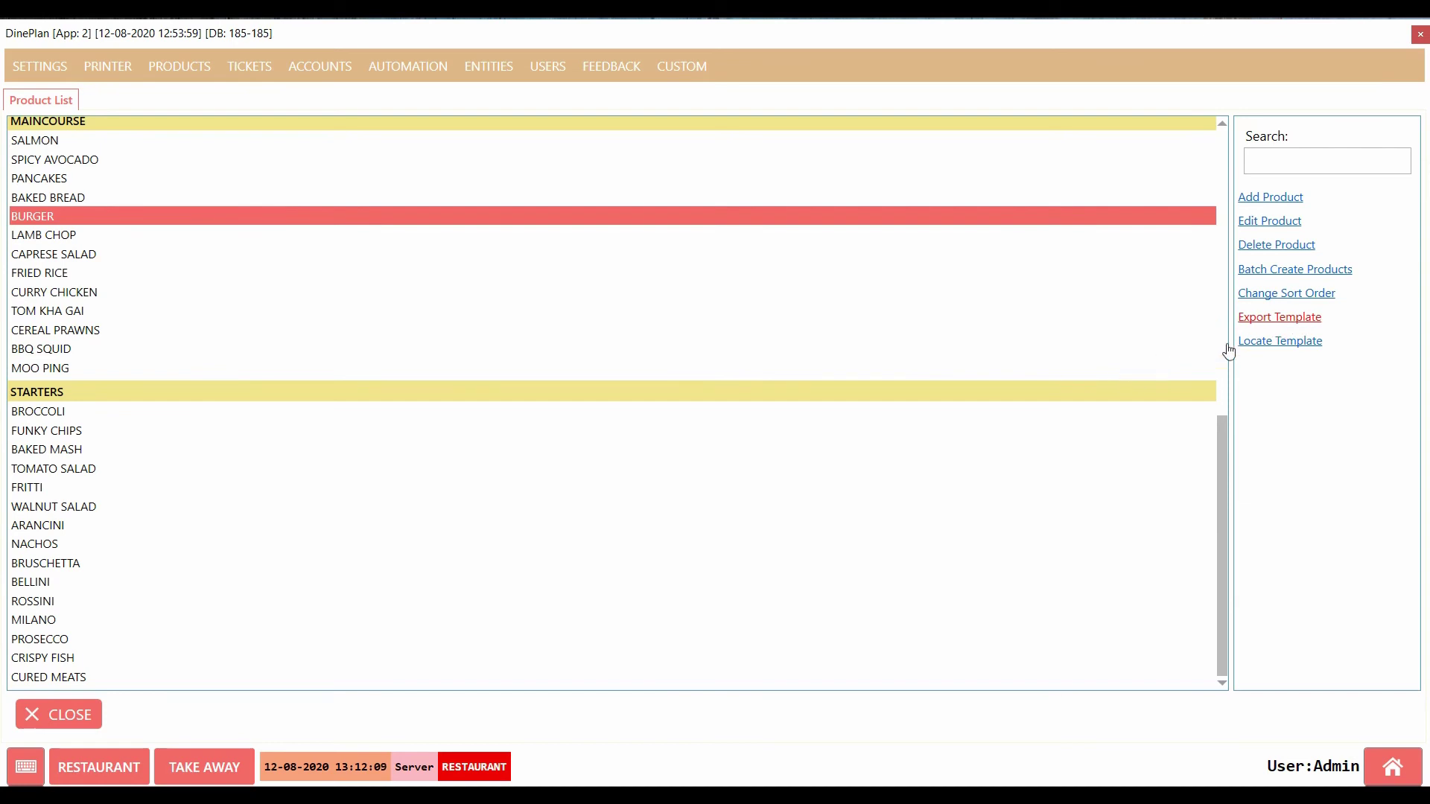
# Step: Export the menu template as MENU_EXPORT.xlsx in Documents\DinePlan
pyautogui.click(1278, 320)
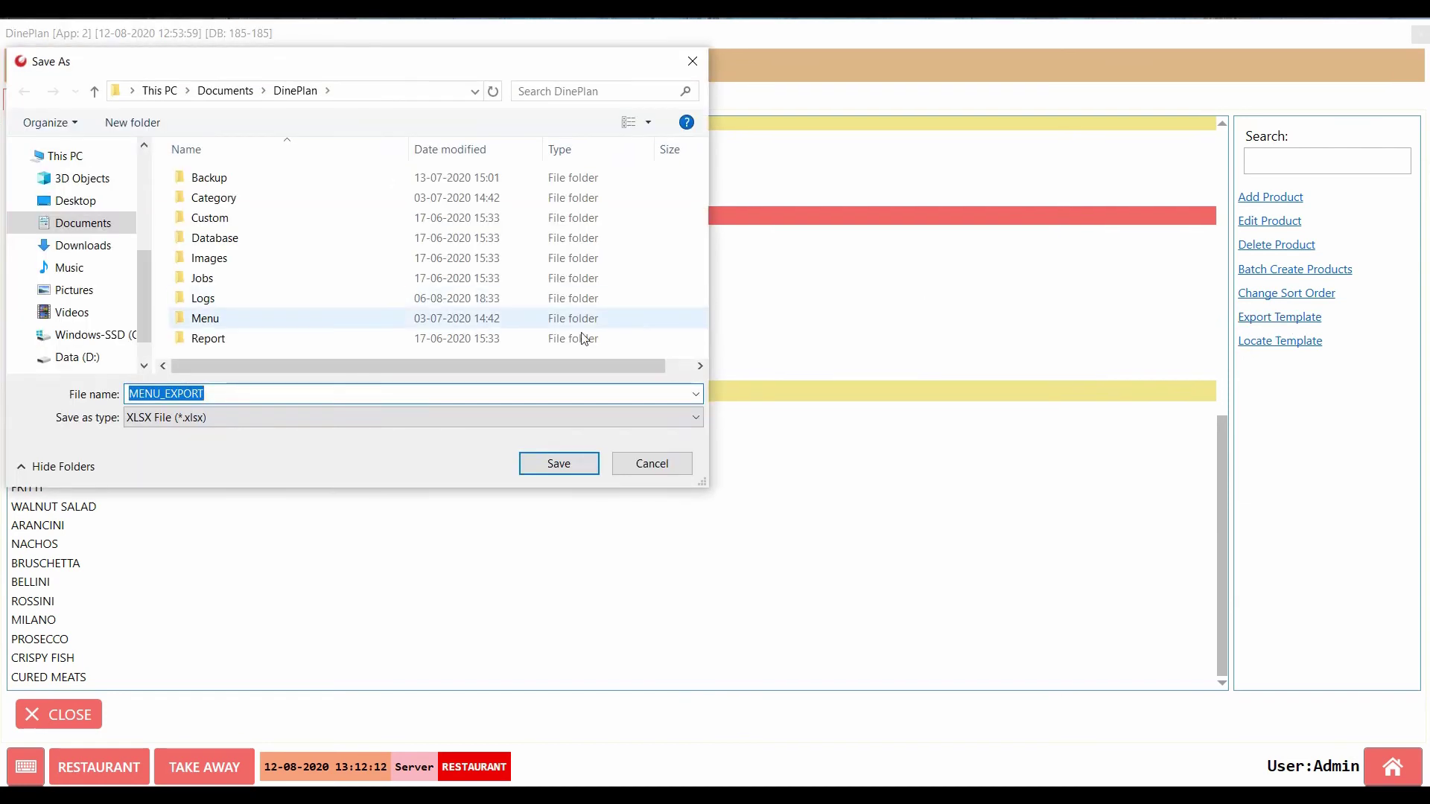
pyautogui.click(692, 61)
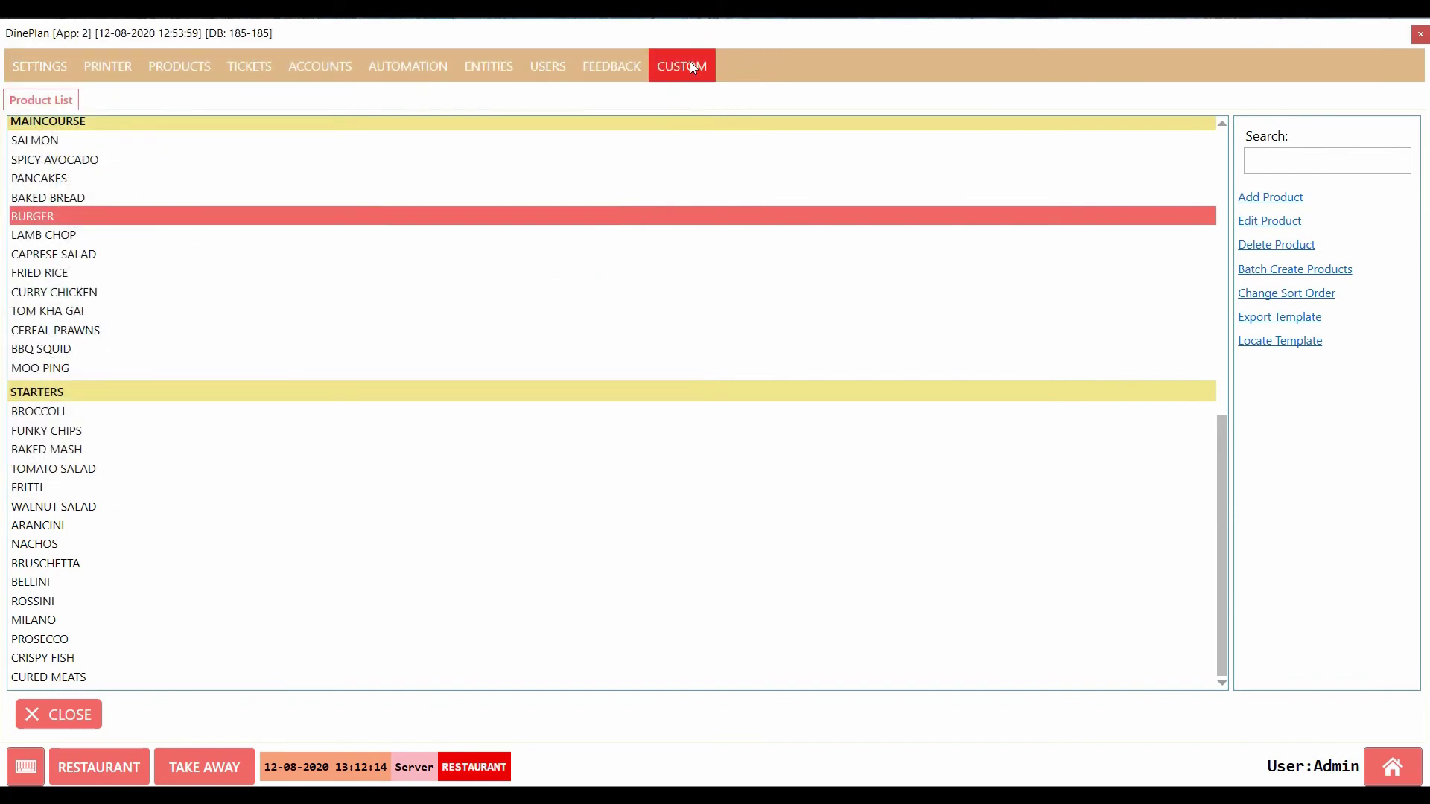
pyautogui.click(1266, 320)
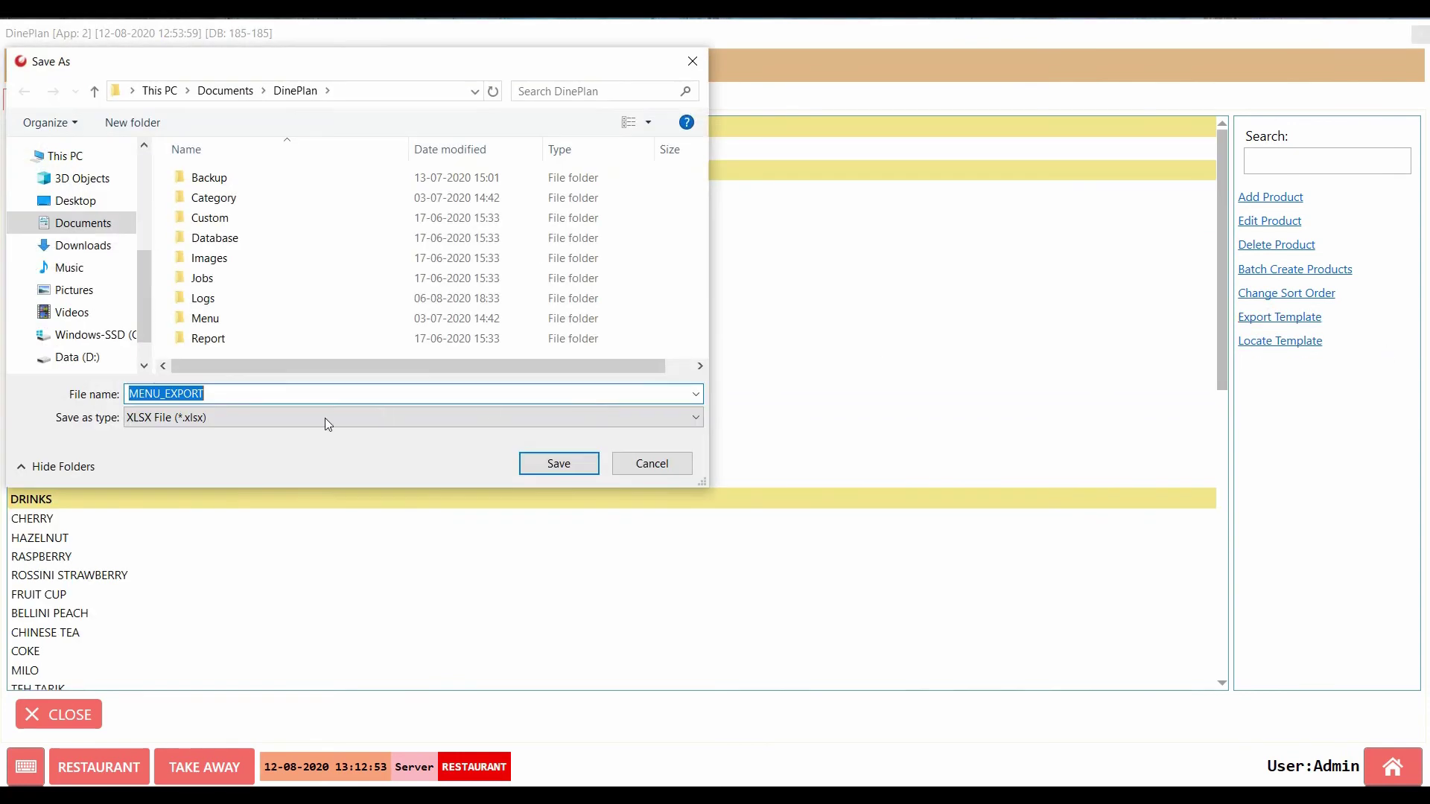
pyautogui.click(560, 465)
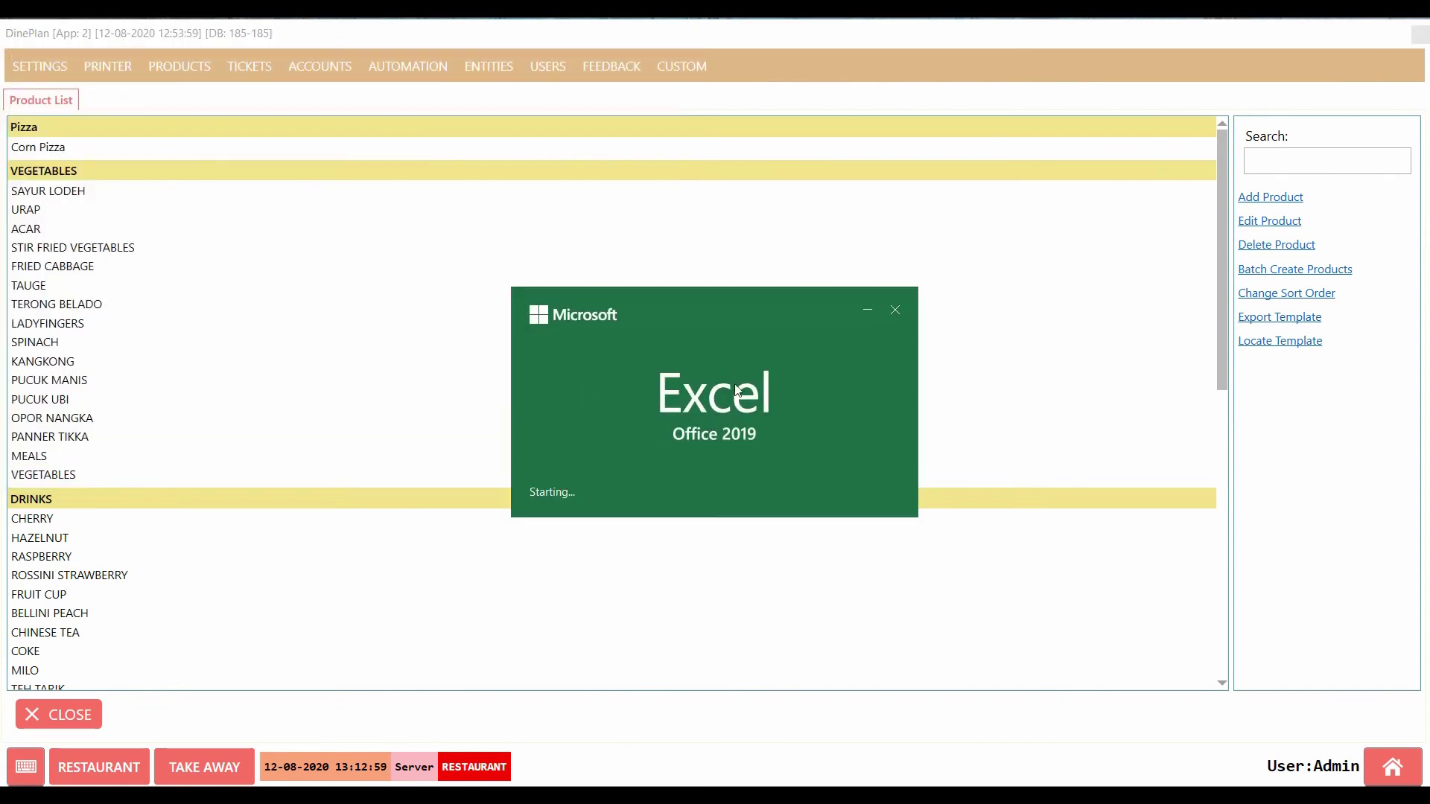
# Step: Check Corn Pizza's 200, 150 and 100 rows in MENU_EXPORT, then minimise Excel
pyautogui.scroll(-20, 521, 358)
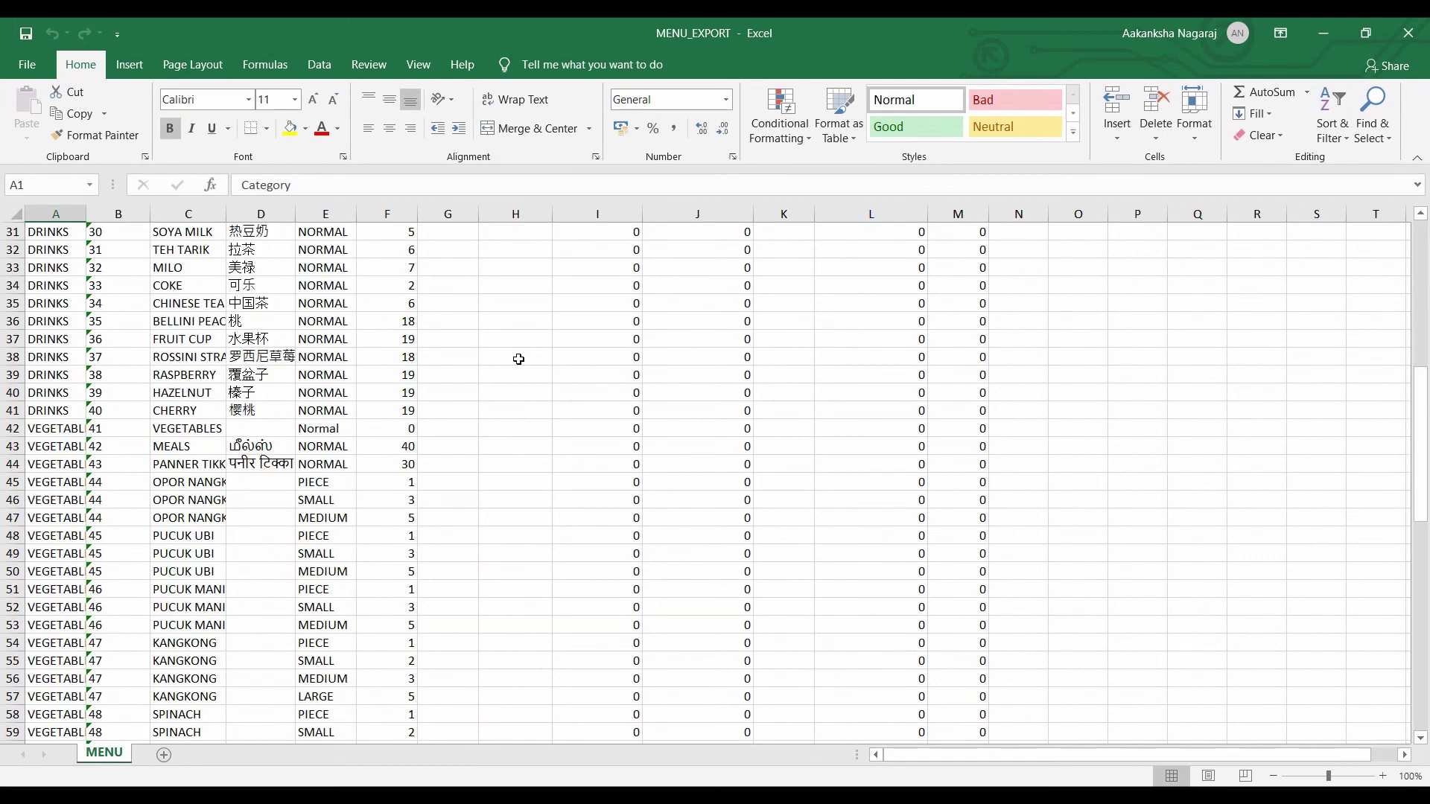
pyautogui.scroll(-12, 519, 359)
pyautogui.scroll(8, 519, 359)
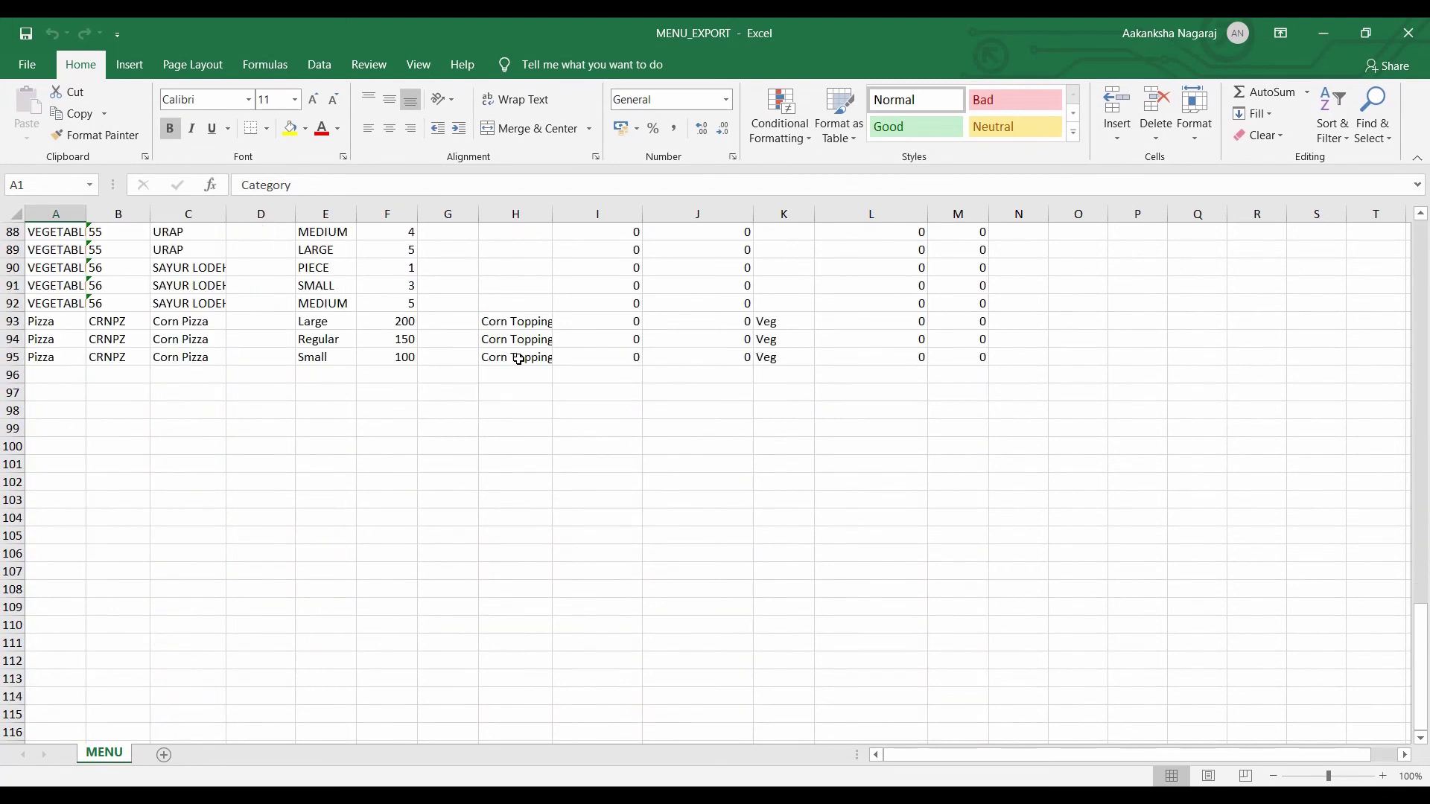
pyautogui.scroll(4, 519, 359)
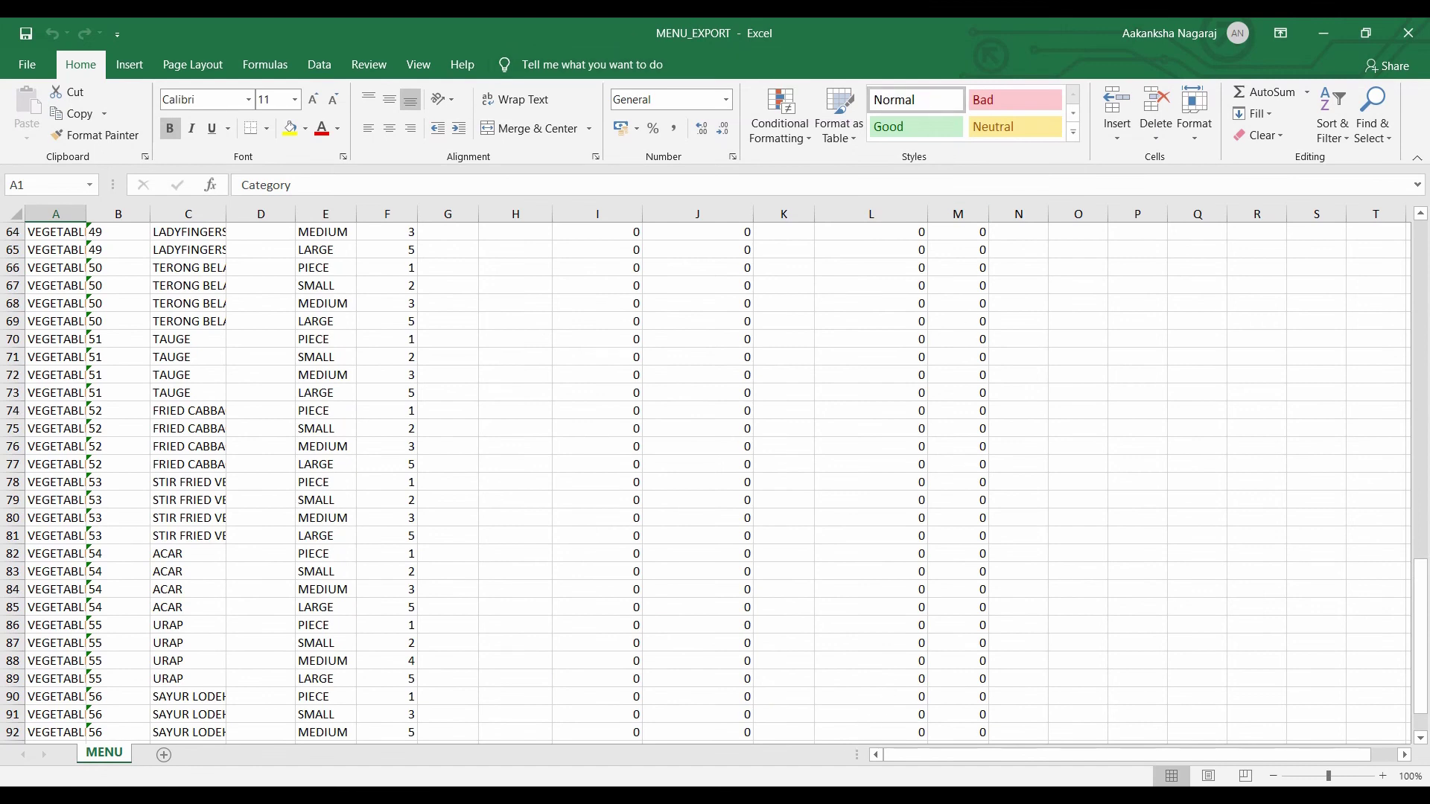
pyautogui.press('super+Down')
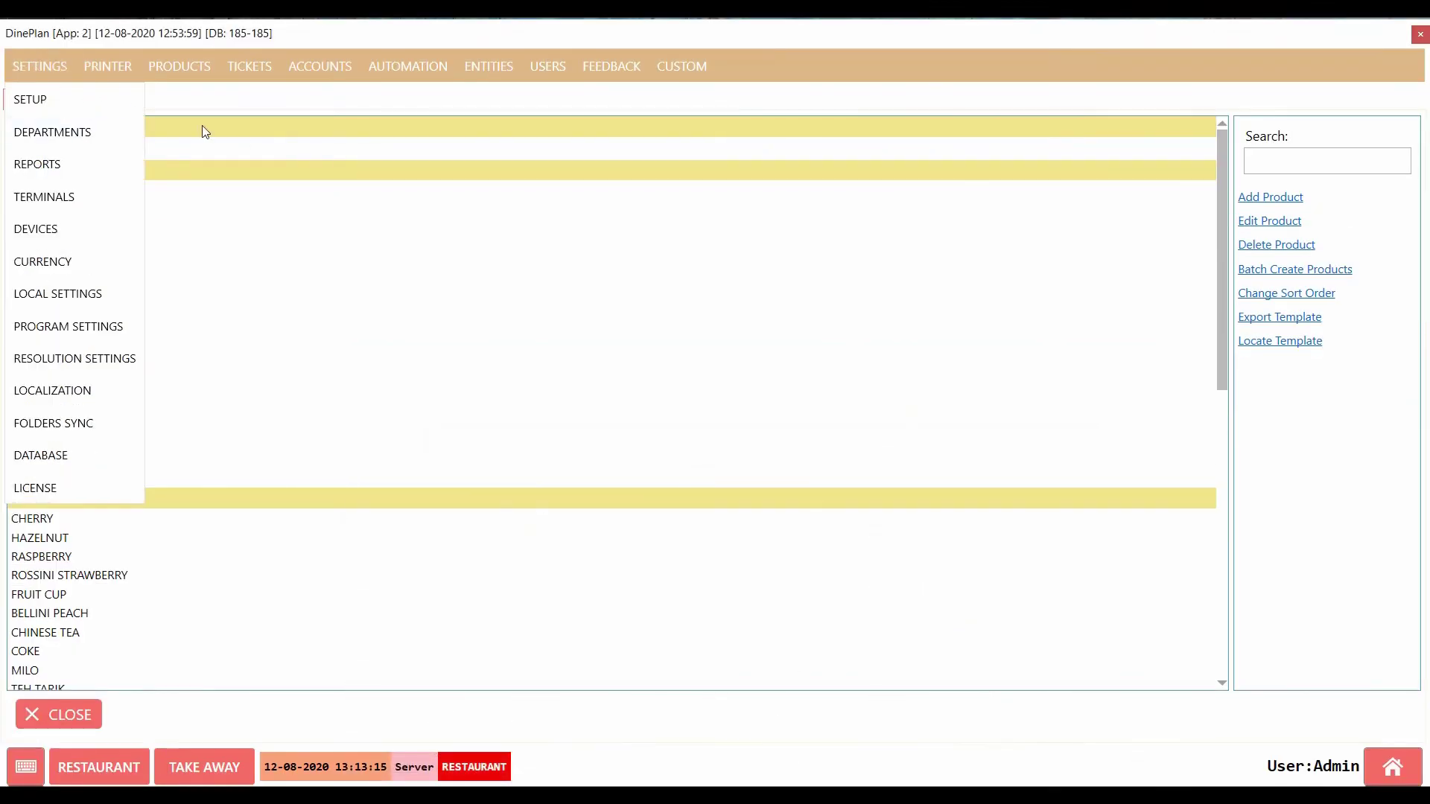
# Step: On the Setup page, choose MENU_EXPORT as the Import Menu file
pyautogui.click(24, 100)
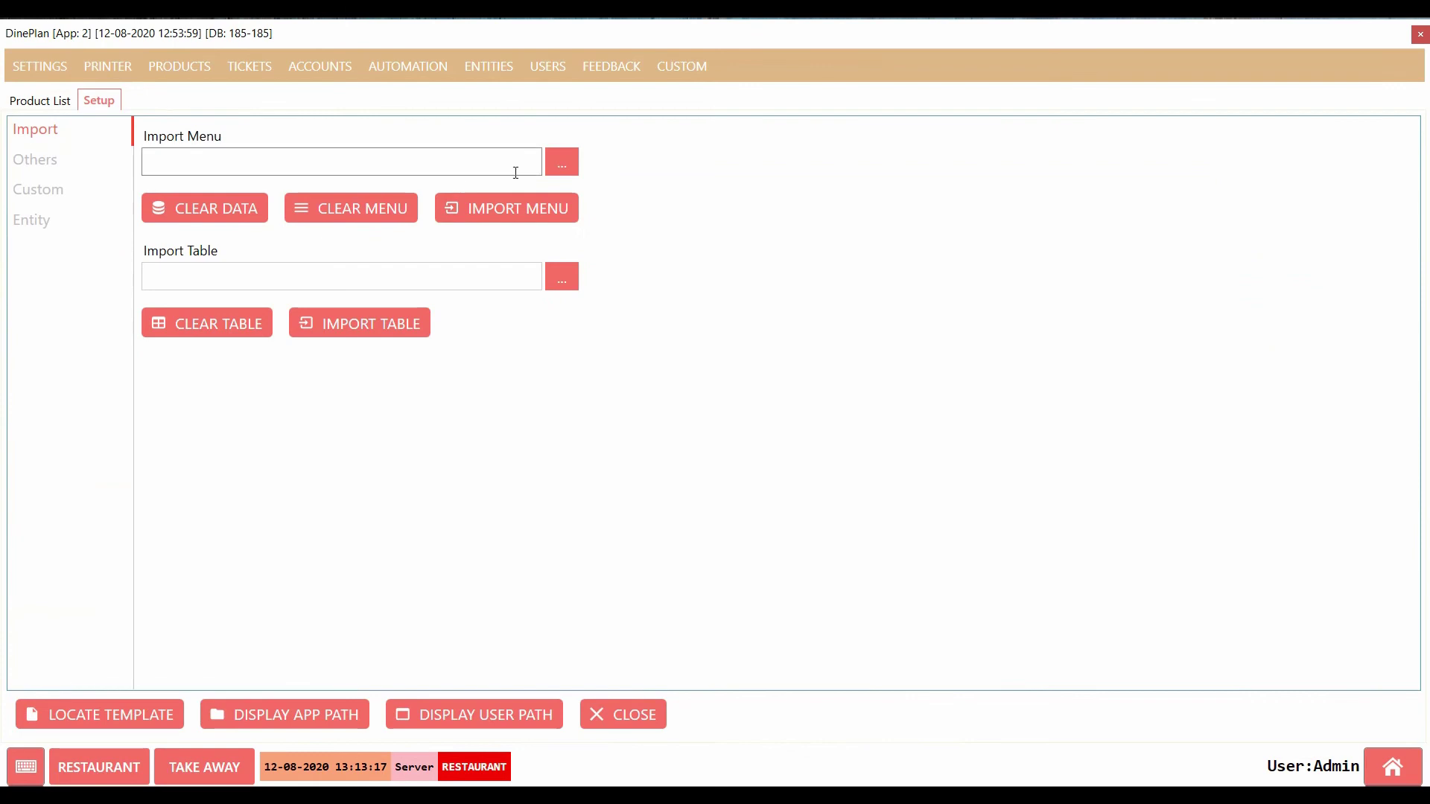
pyautogui.click(562, 162)
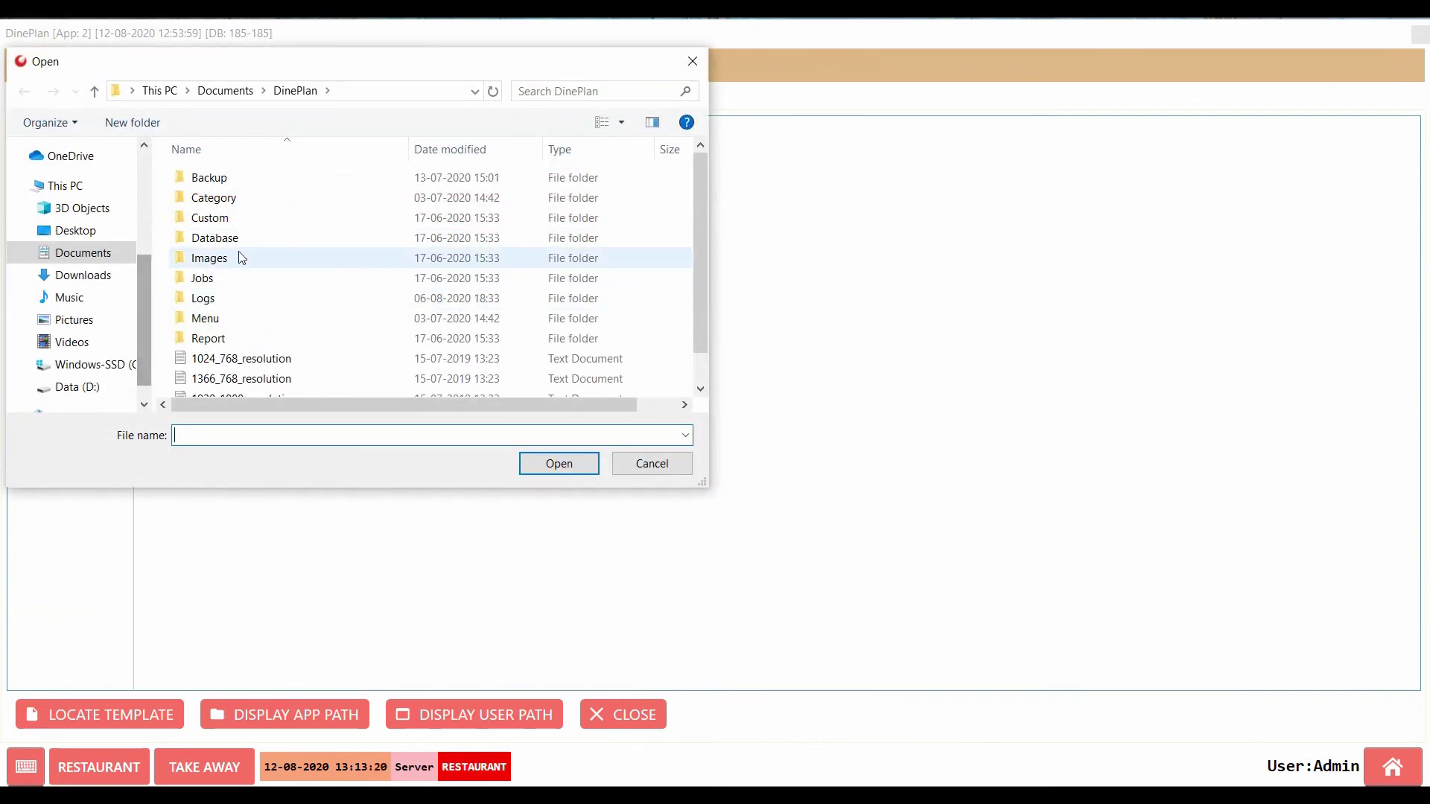
pyautogui.scroll(-1, 239, 252)
pyautogui.click(240, 386)
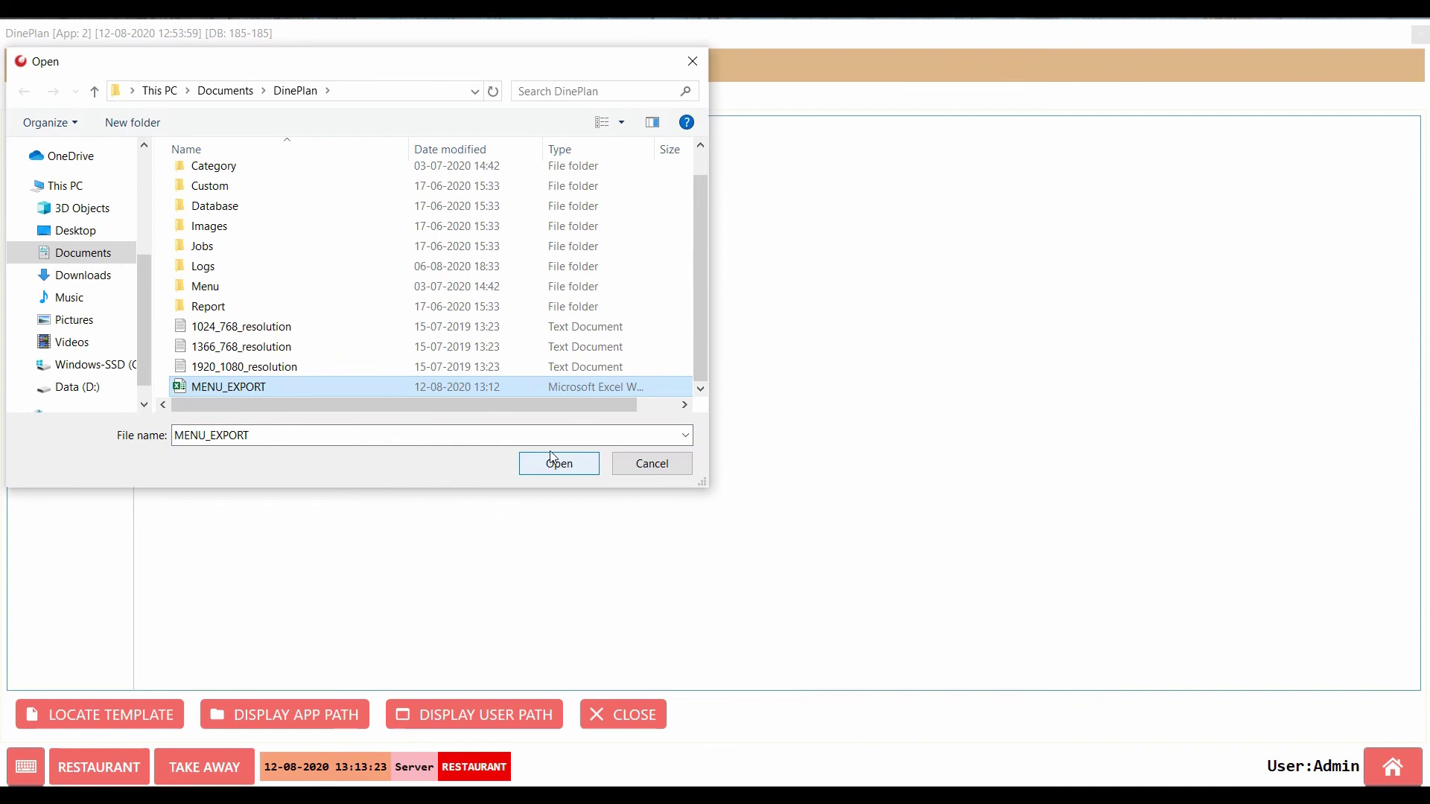
pyautogui.click(686, 64)
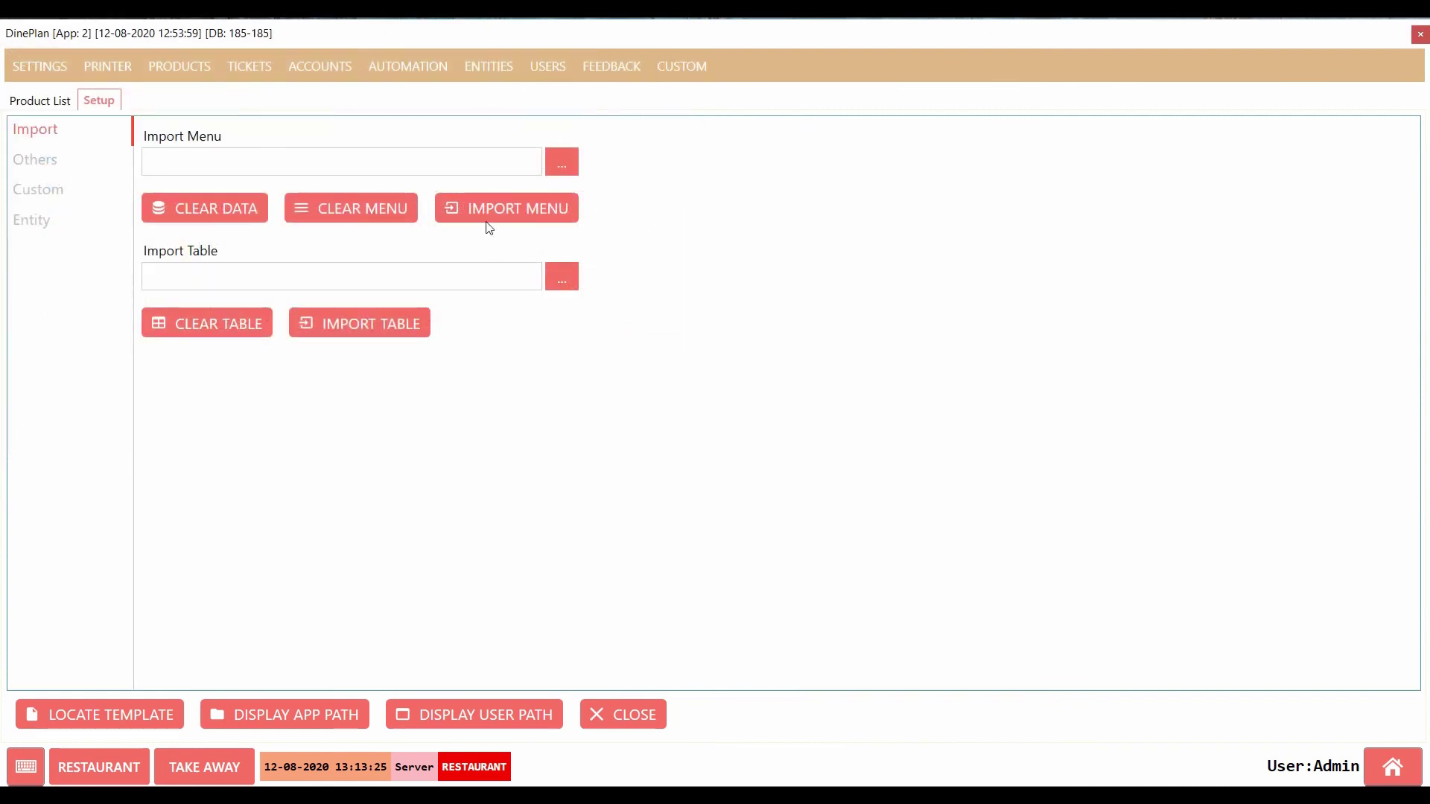